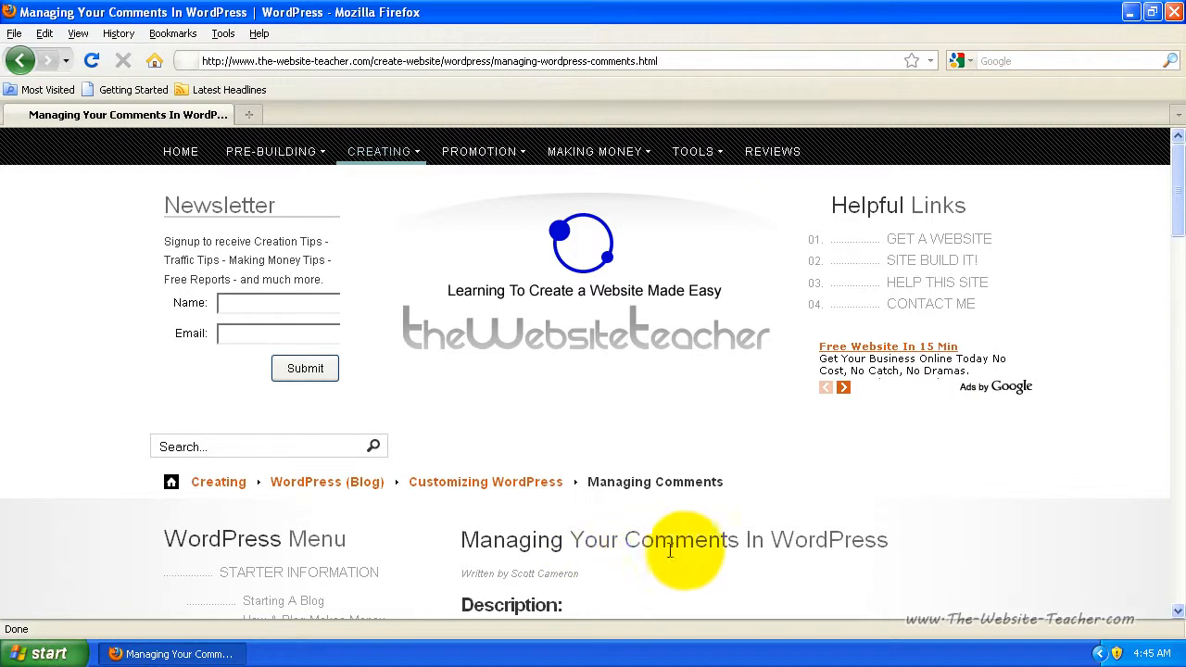
Open the blog's login page at learnwebsitebasics.com/blog/wp-login.php in a new browser tab
left_click_drag(1177, 225, 1179, 271)
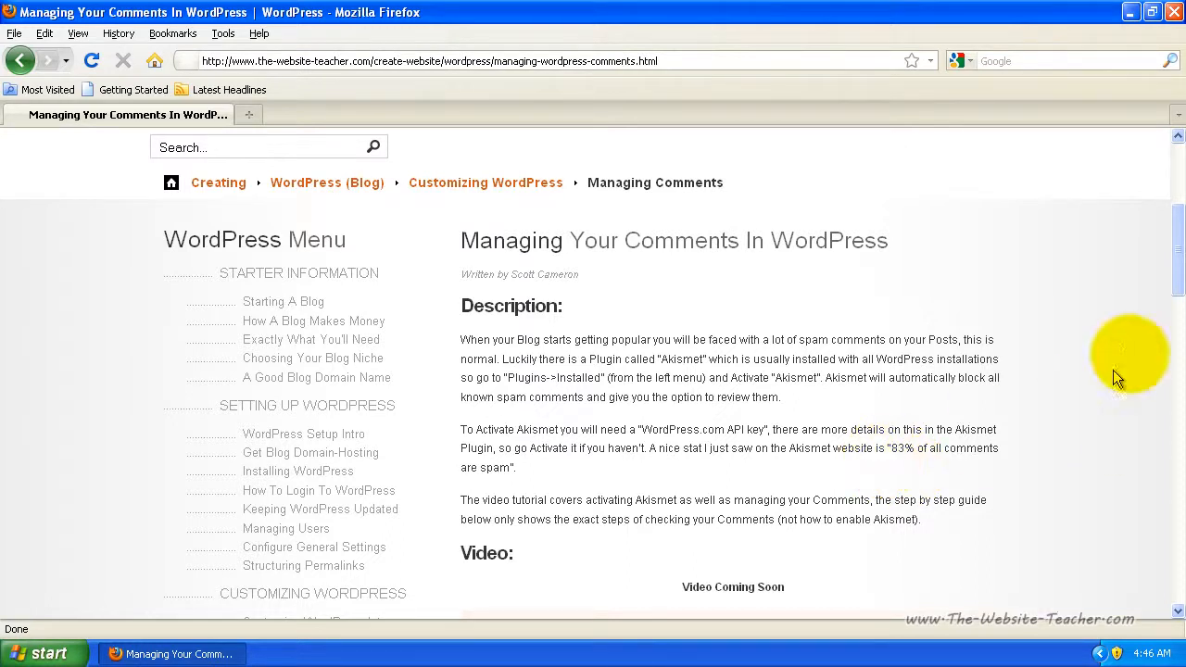
left_click_drag(1173, 294, 1173, 191)
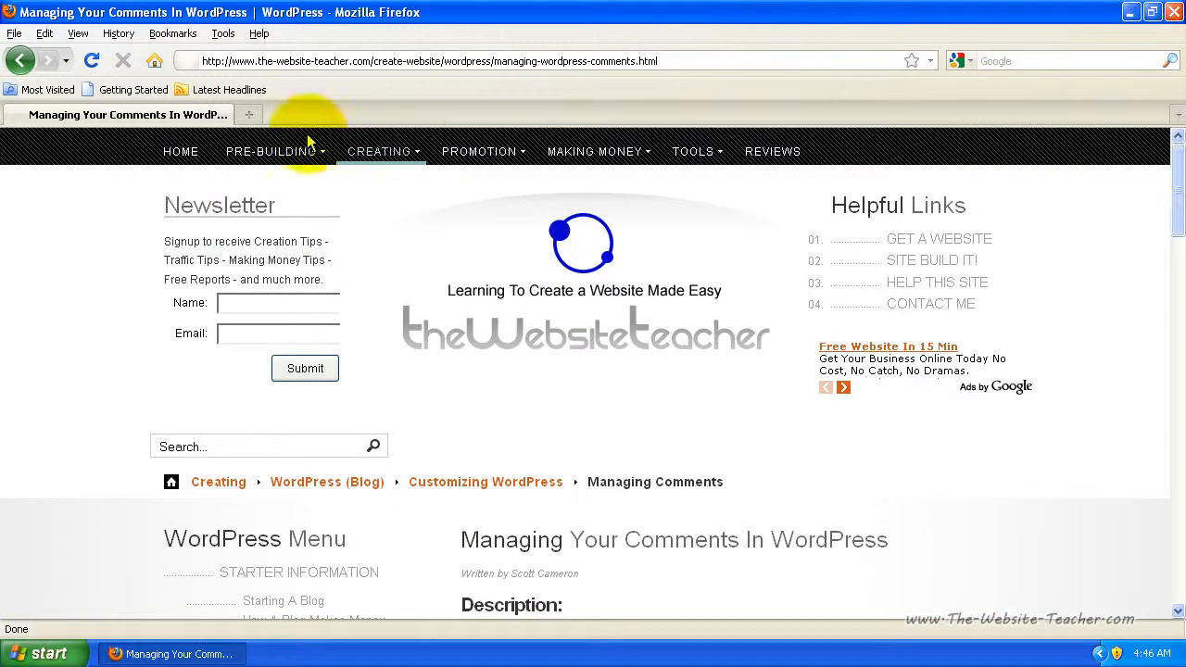
left_click(250, 115)
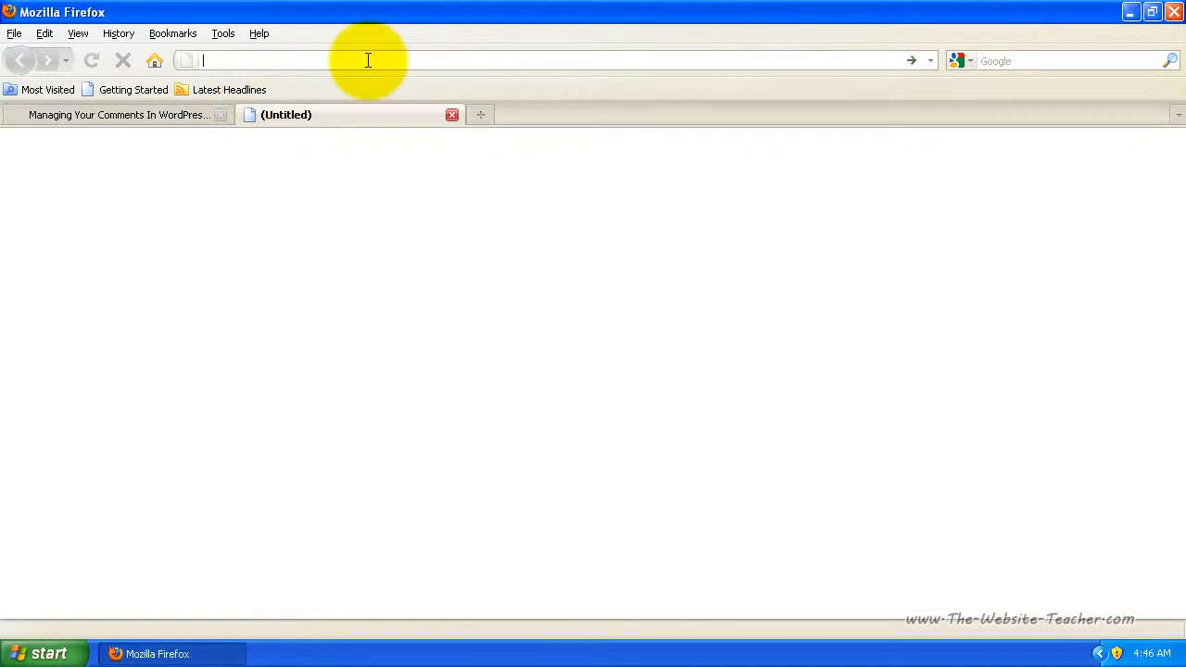
type("learnwebsitebasics.com/blog/")
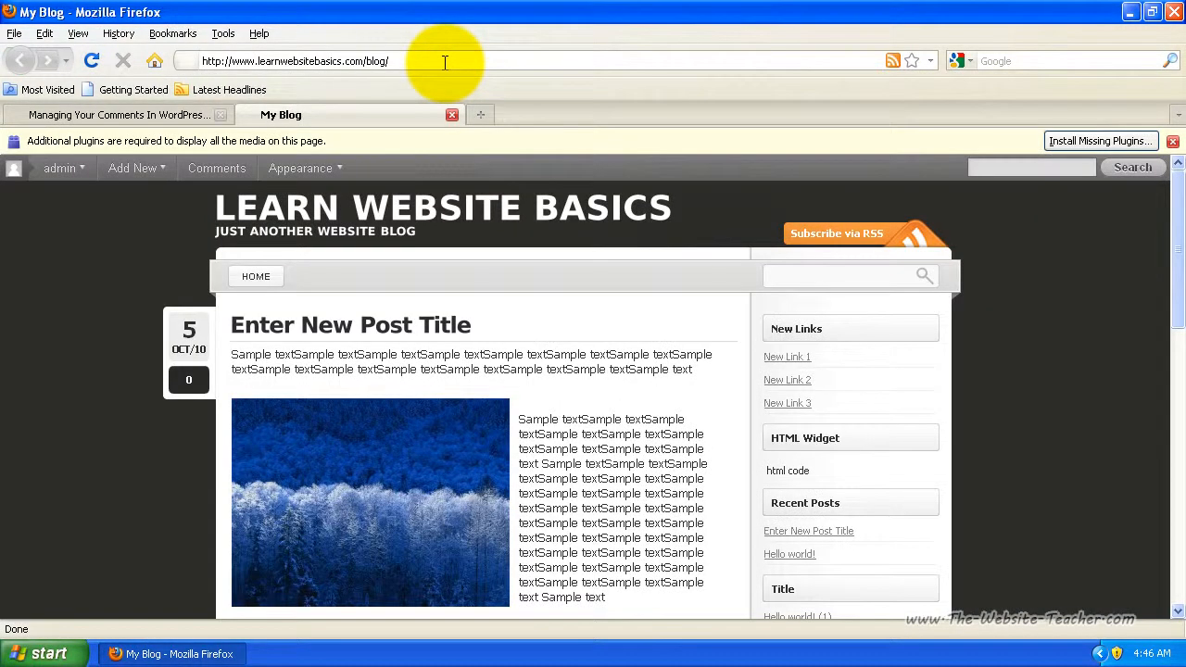
type("wp-lo")
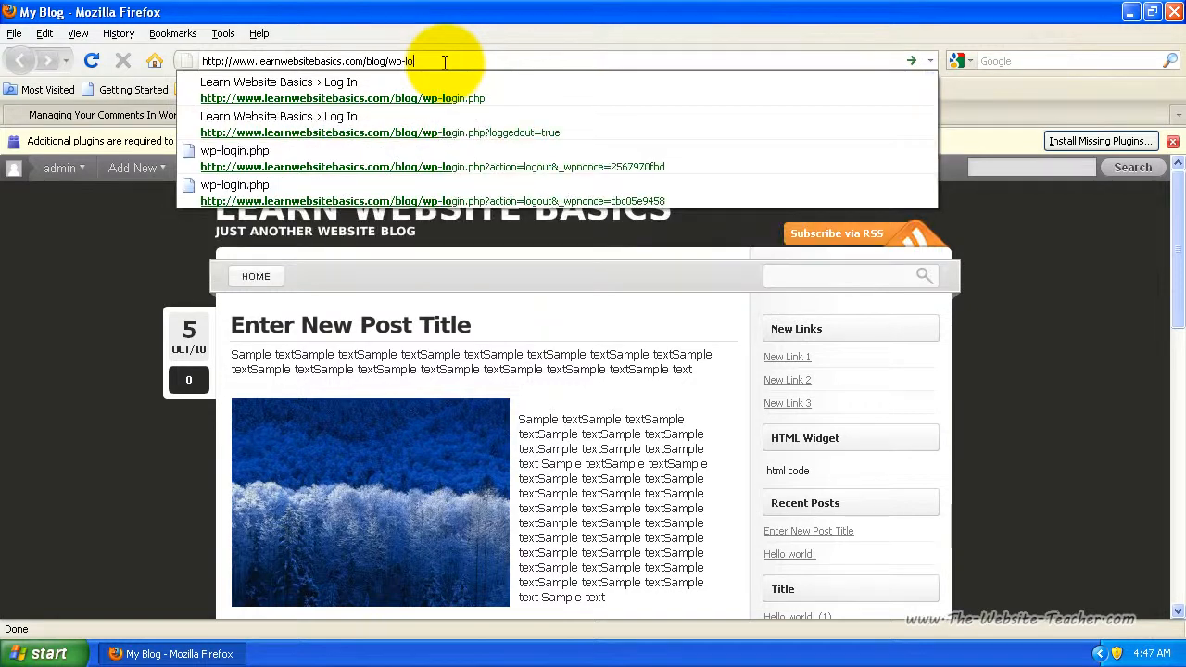
type("gin.php")
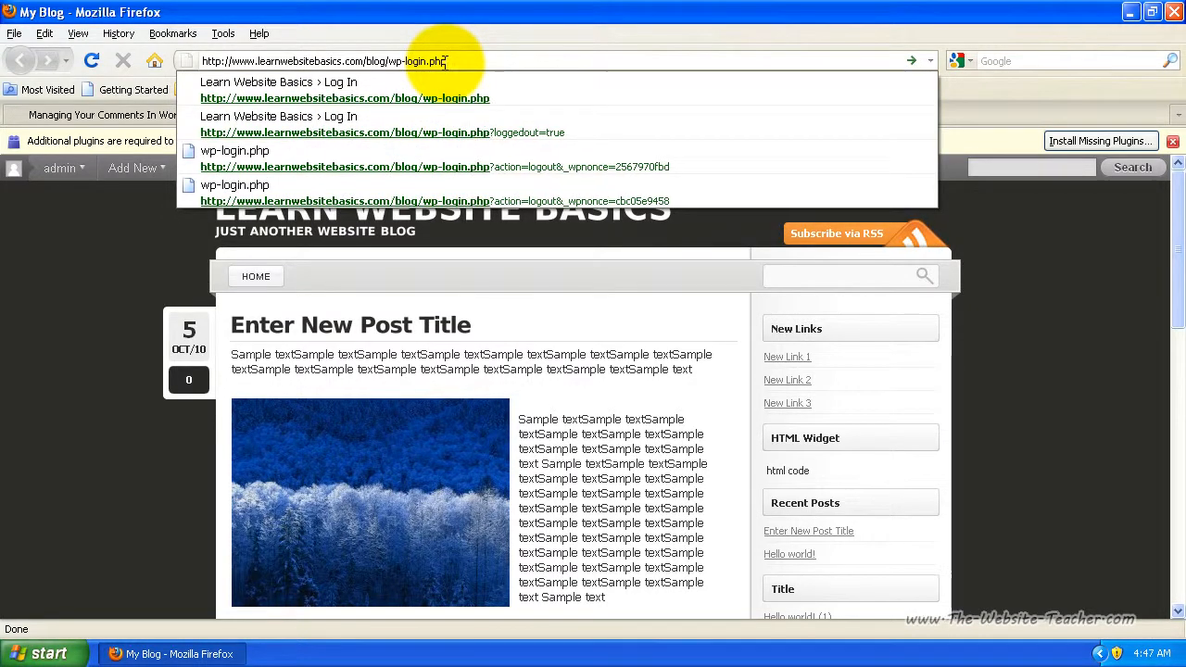
key("Return")
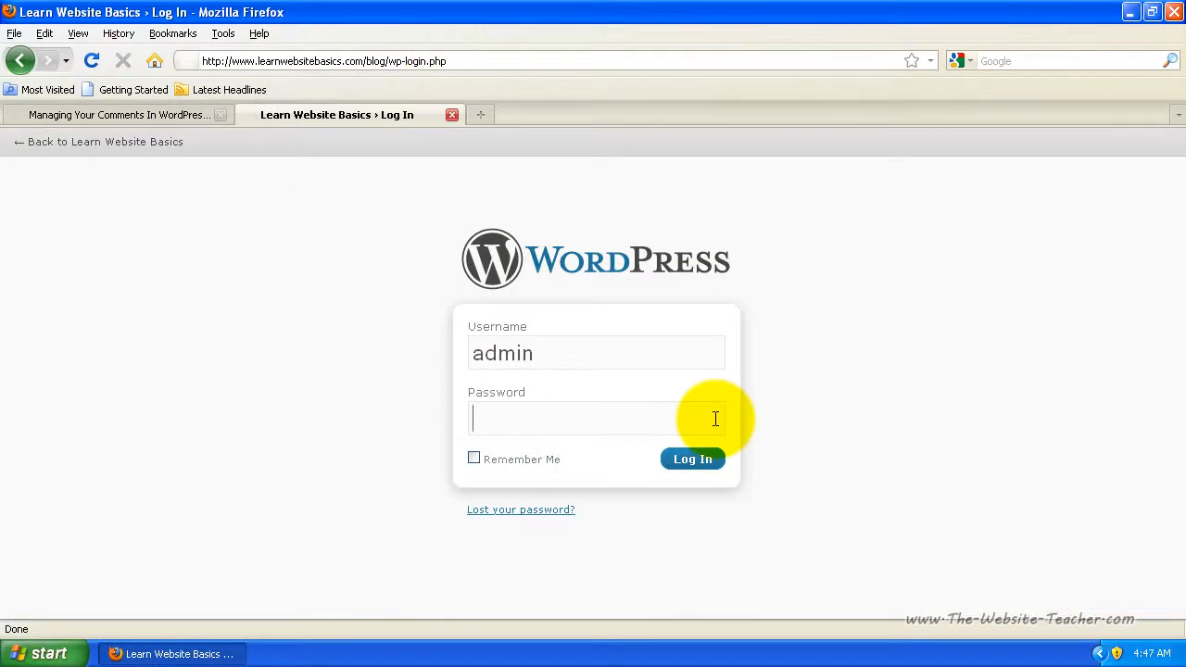
Log in to the blog's admin area with the account password and open the comments list
type("*")
key("Return")
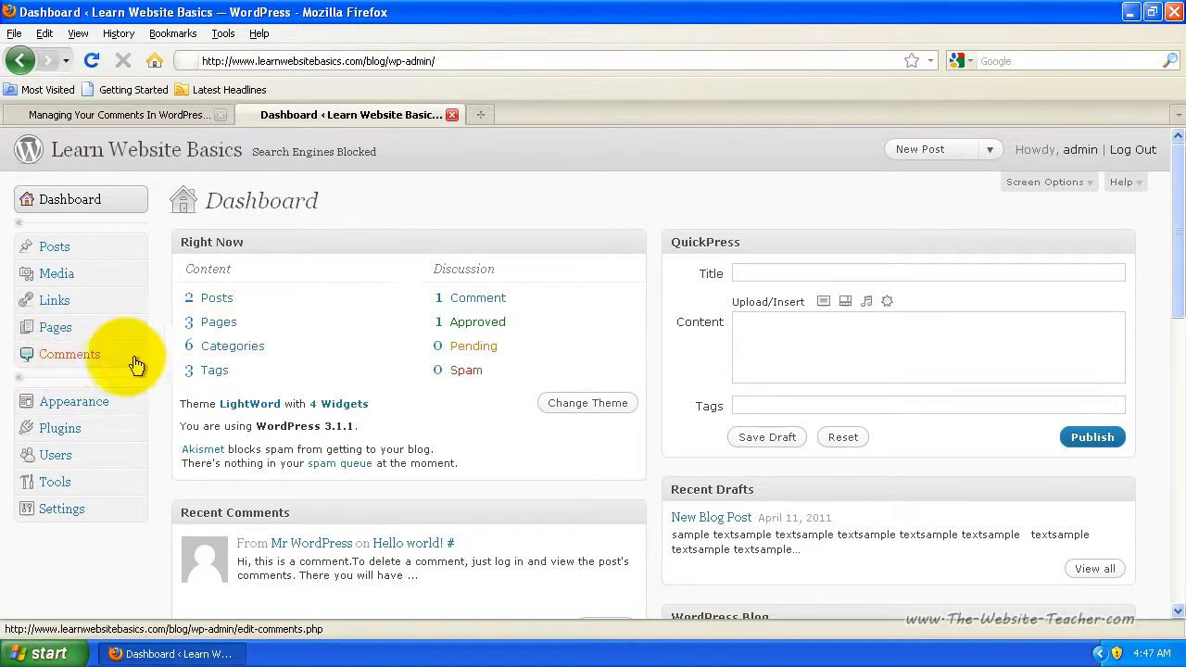
left_click(55, 362)
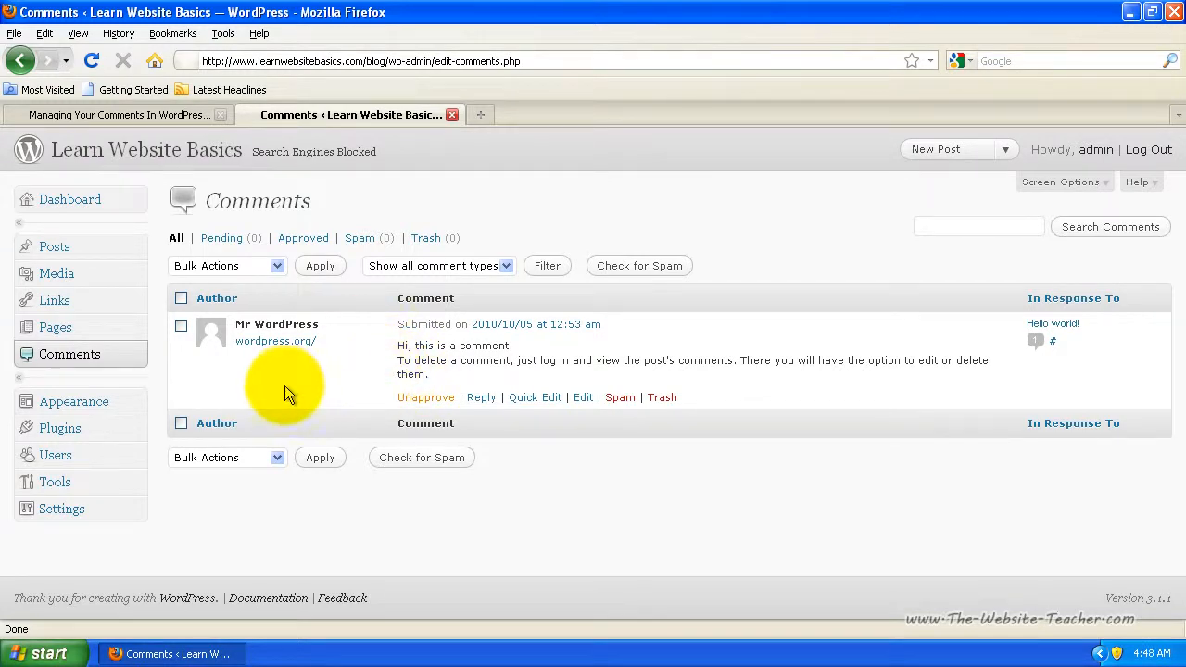
Examine the bulk actions available for the selected comment and the list of pending comments, and return to all comments
left_click(183, 326)
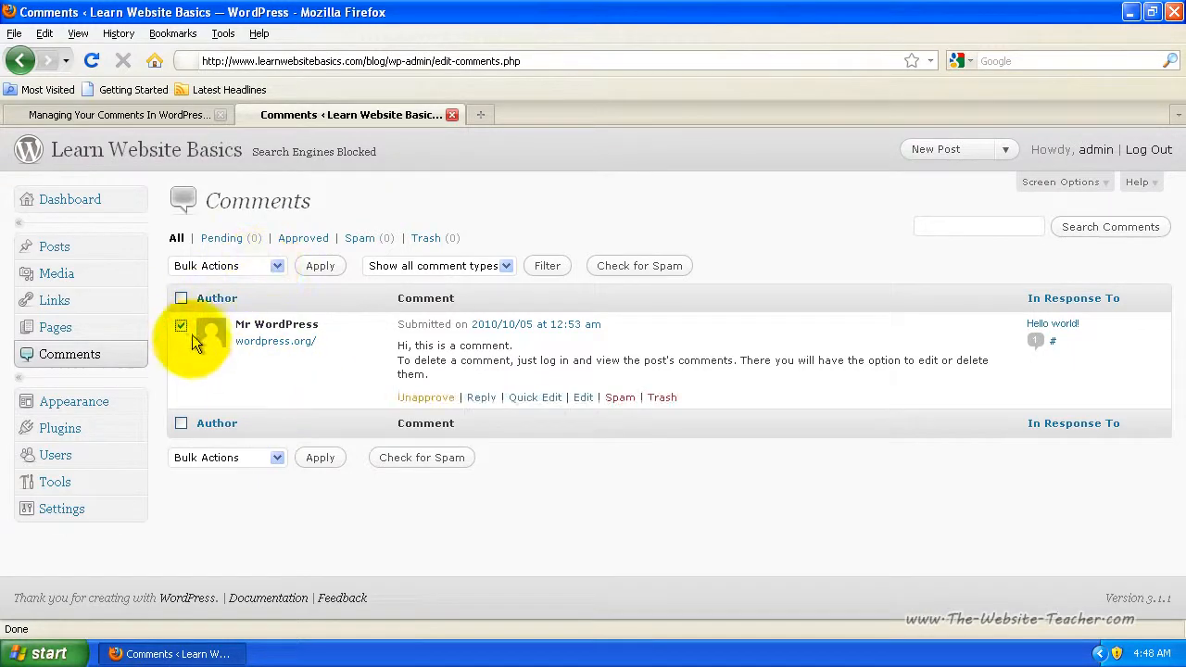
left_click(274, 266)
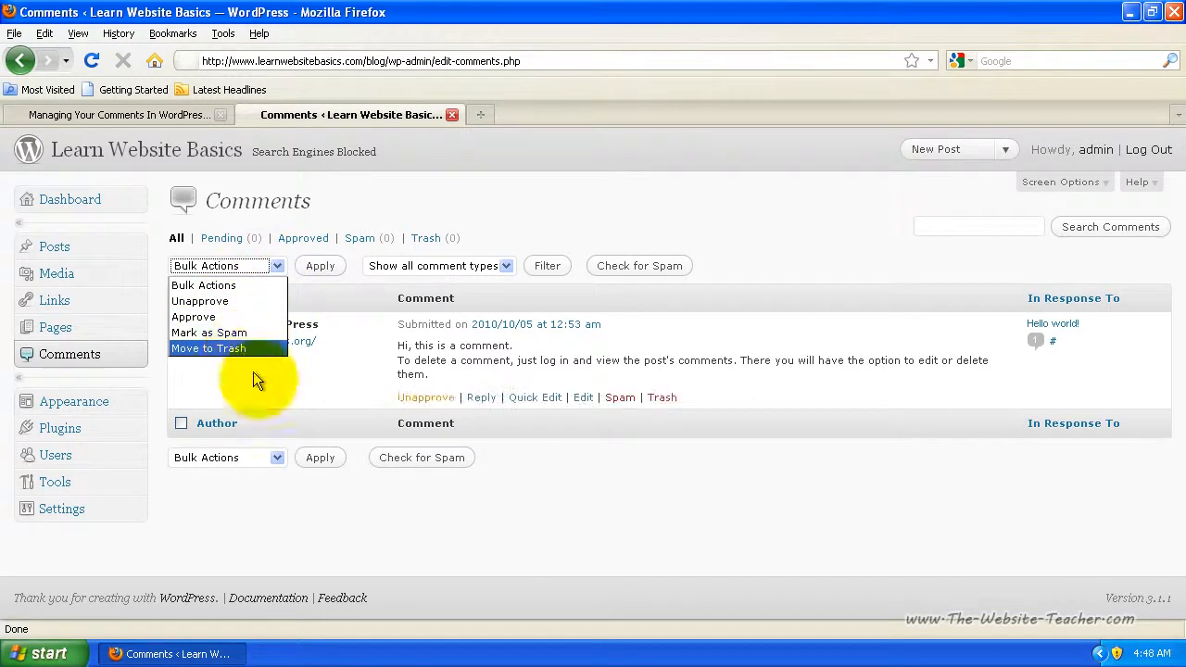
left_click(596, 563)
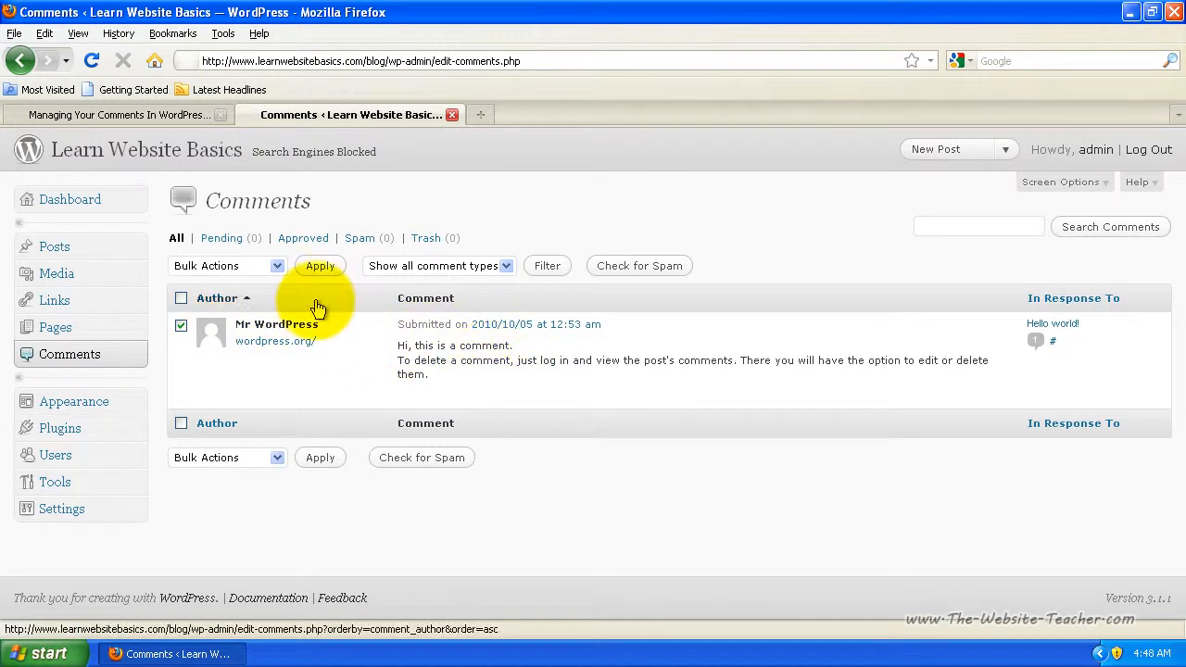
left_click(224, 241)
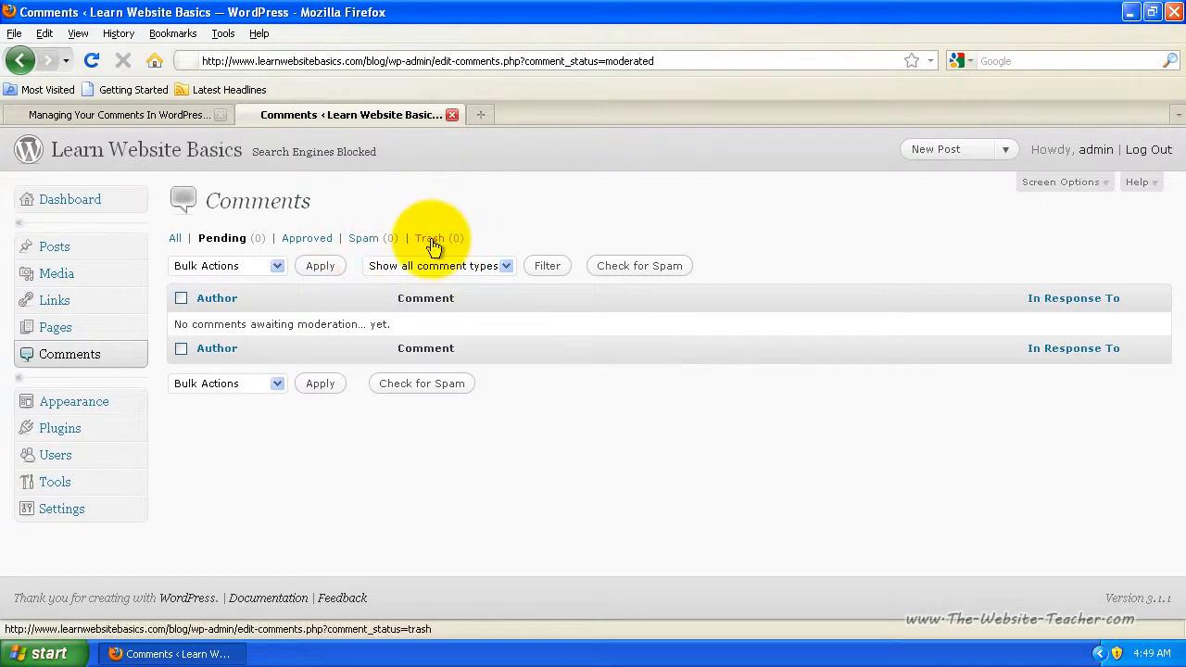
left_click(176, 241)
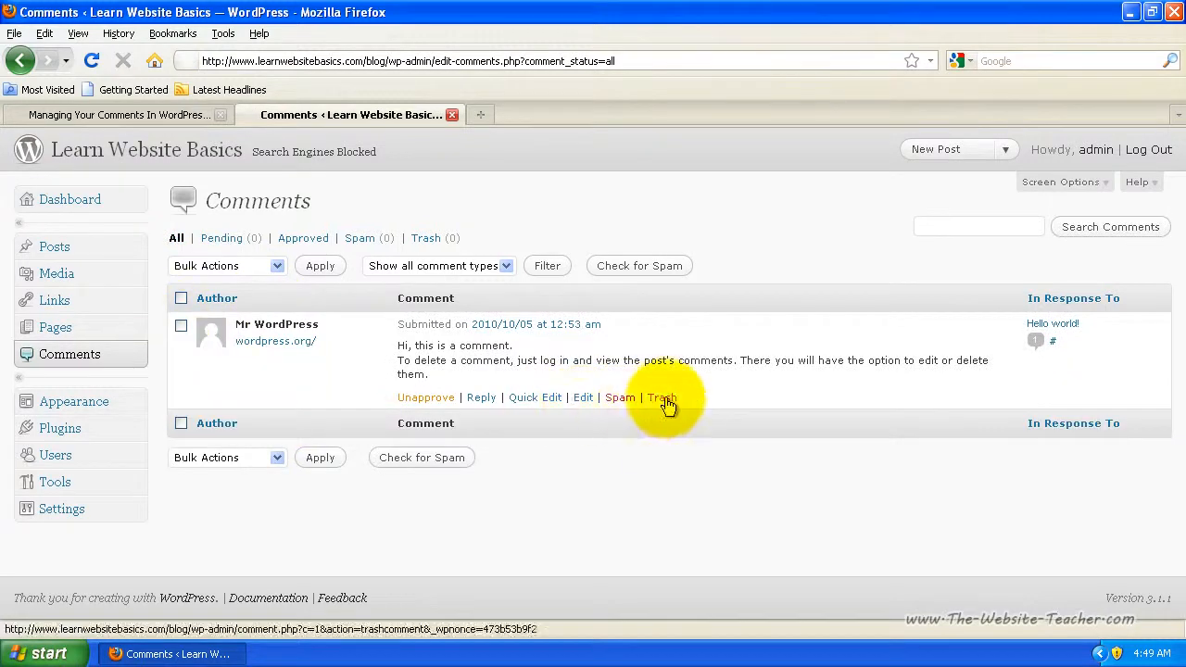
Move the comment on the "Hello world!" post to the trash and restore it from the trashed comments
left_click(662, 400)
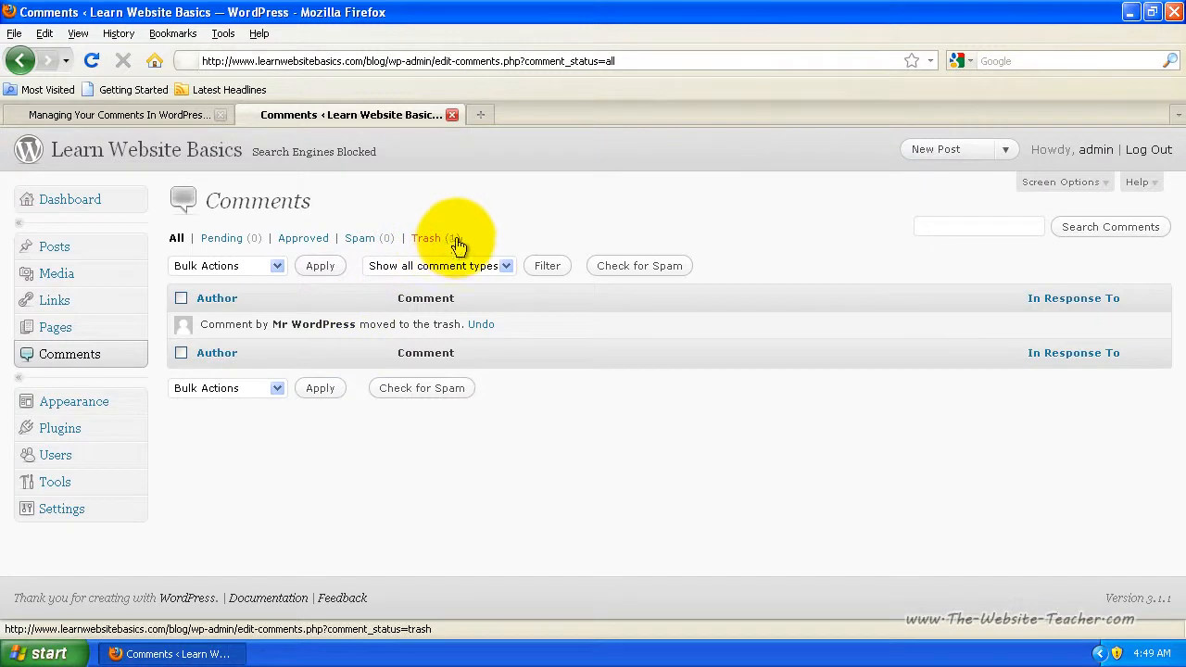
left_click(419, 243)
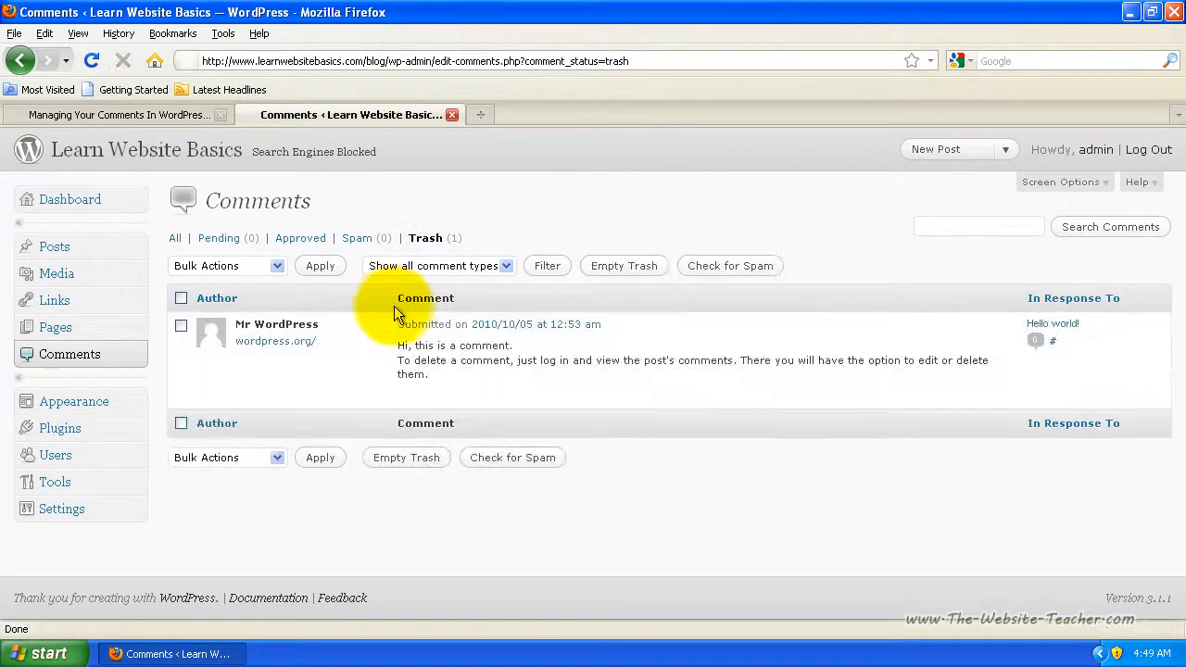
mouse_move(398, 318)
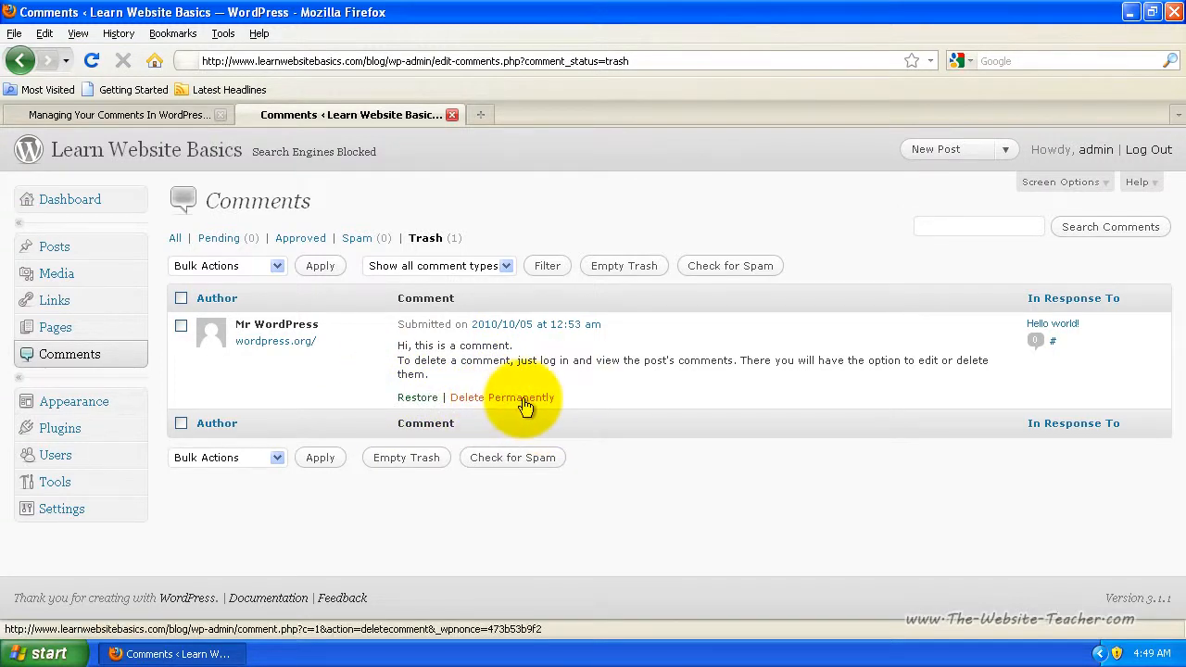
left_click(413, 400)
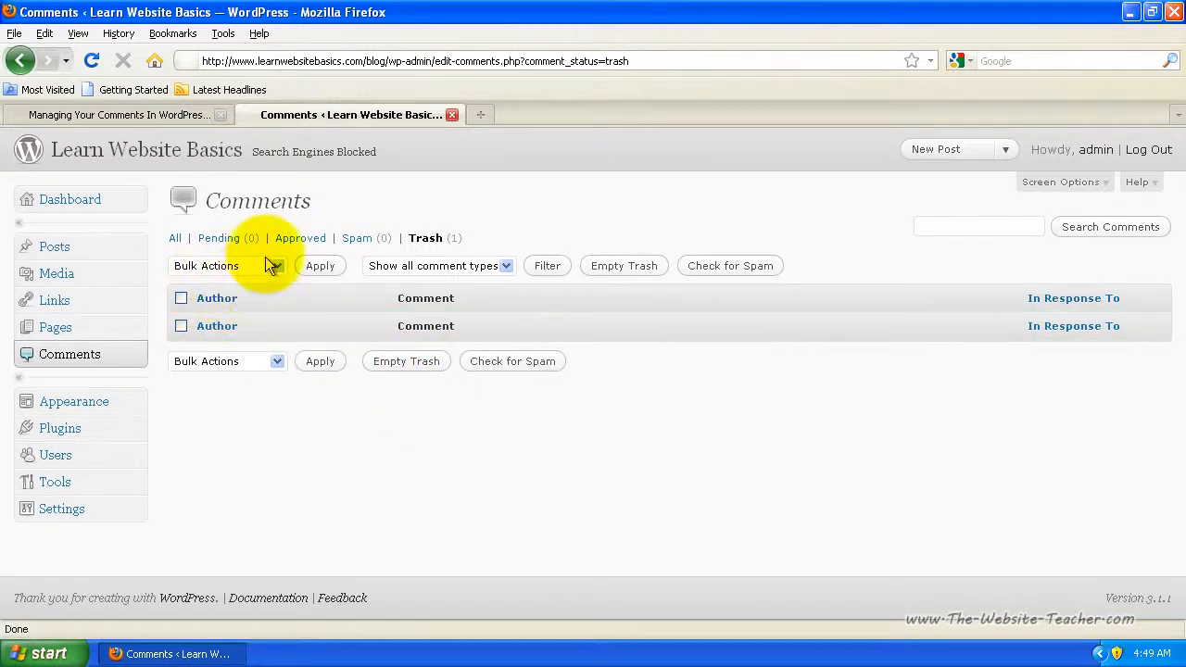
left_click(176, 241)
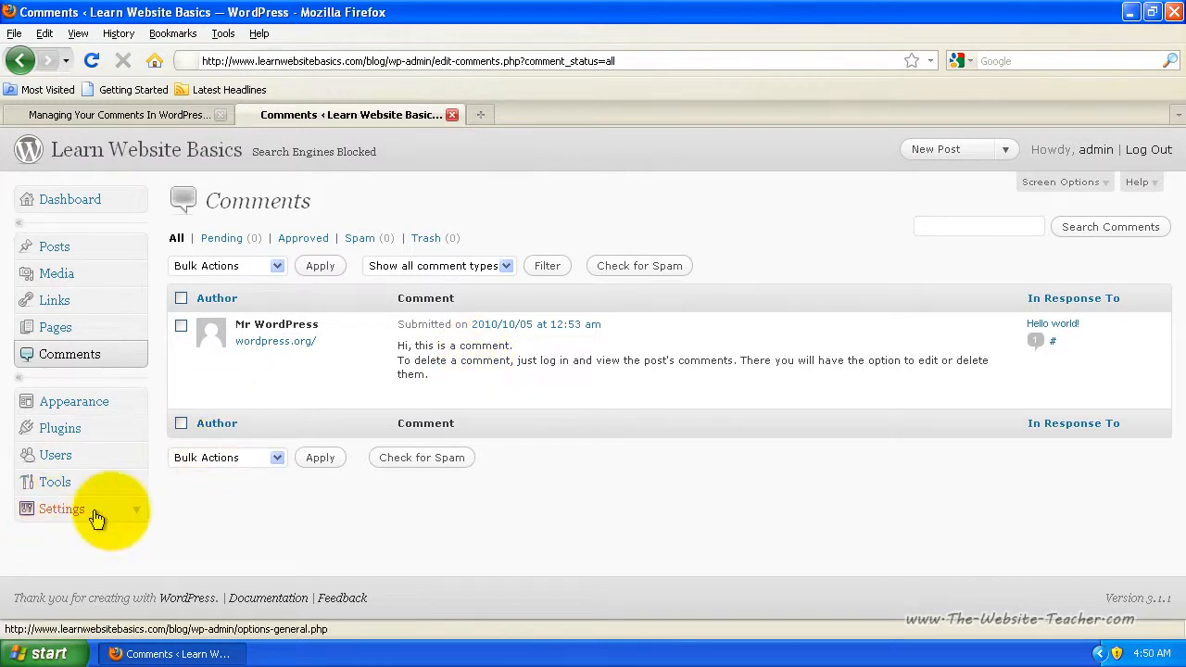
Open the blog's Discussion settings
left_click(137, 508)
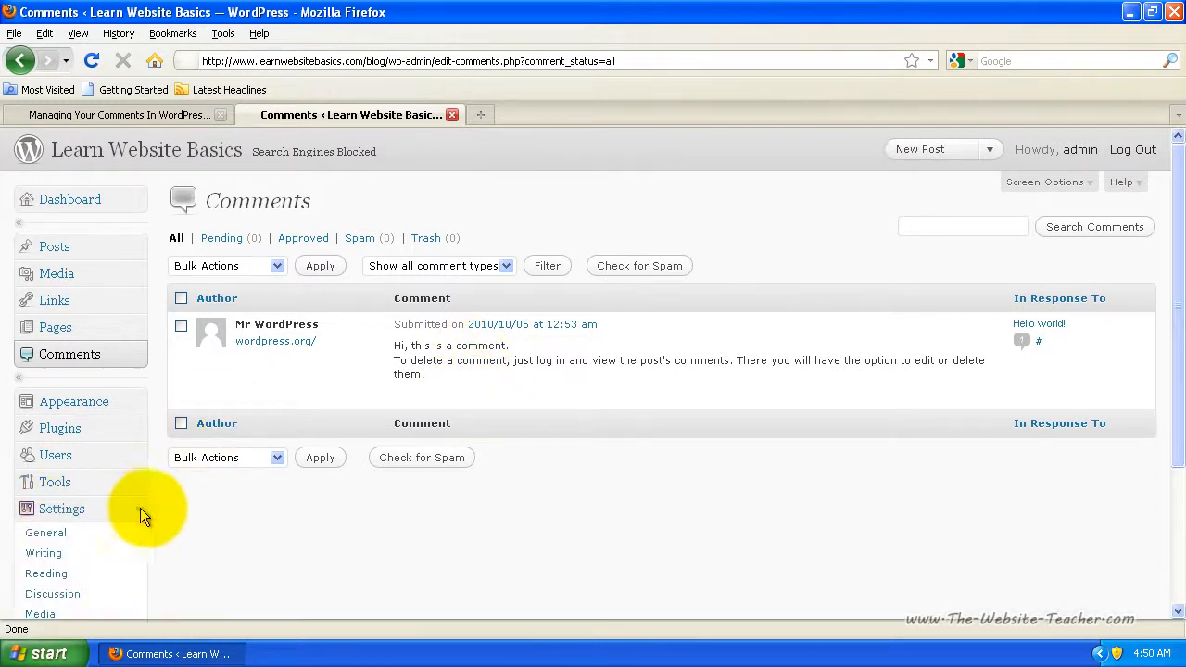
scroll(199, 518, "down", 2)
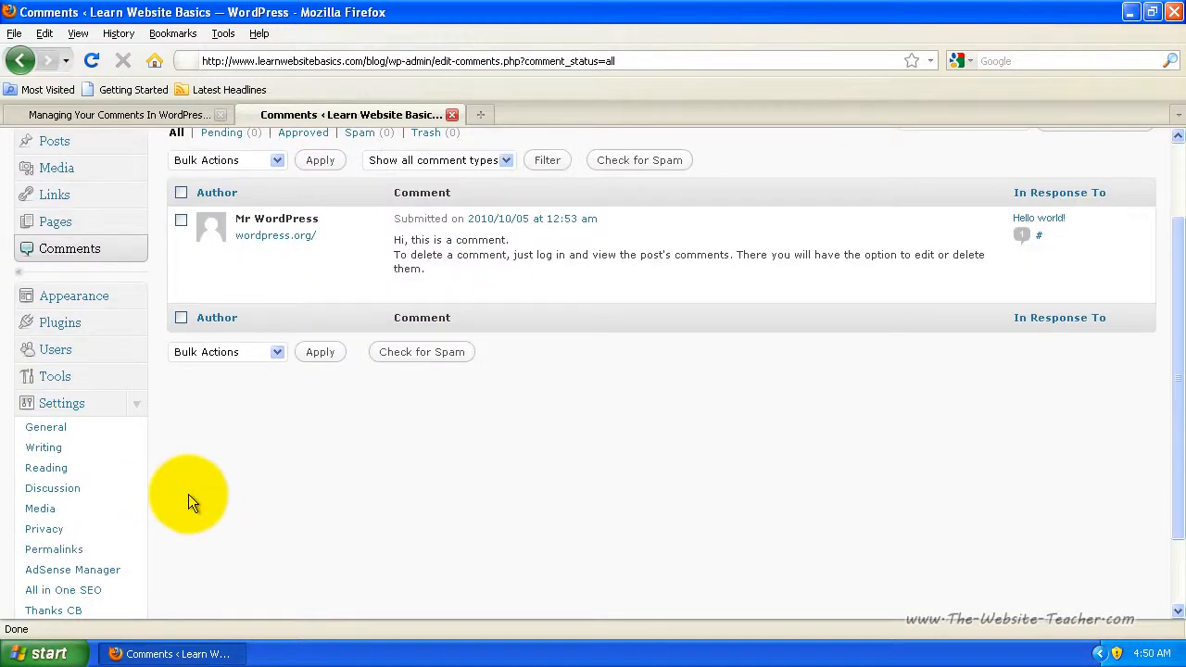
scroll(191, 498, "down", 2)
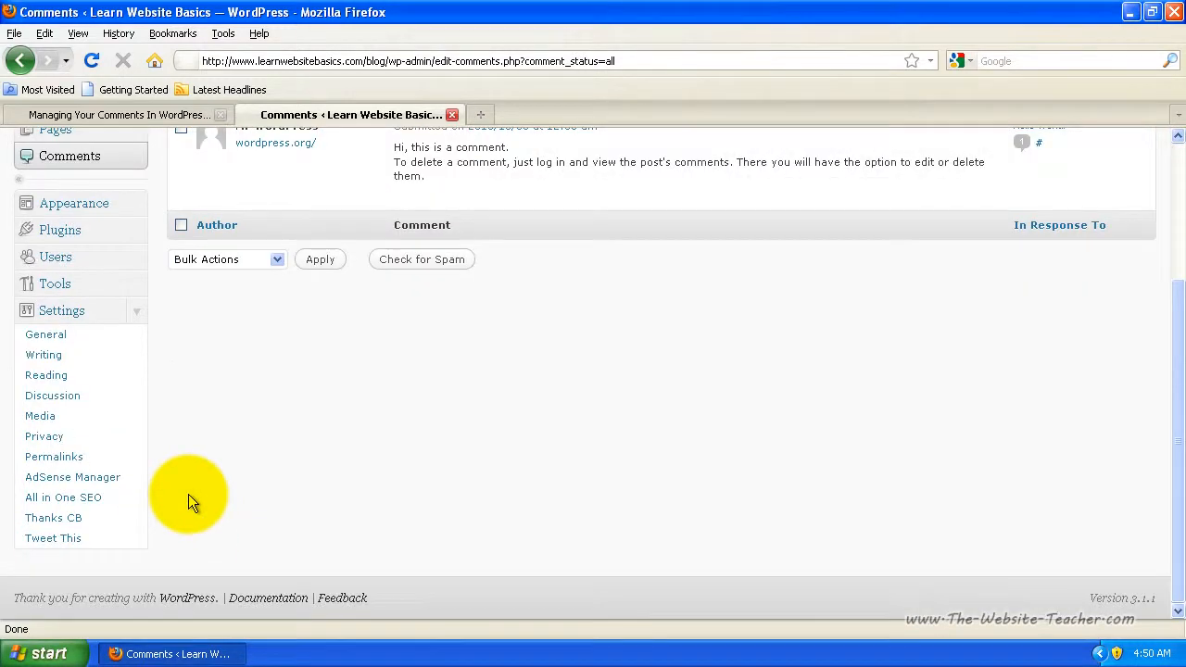
left_click(51, 396)
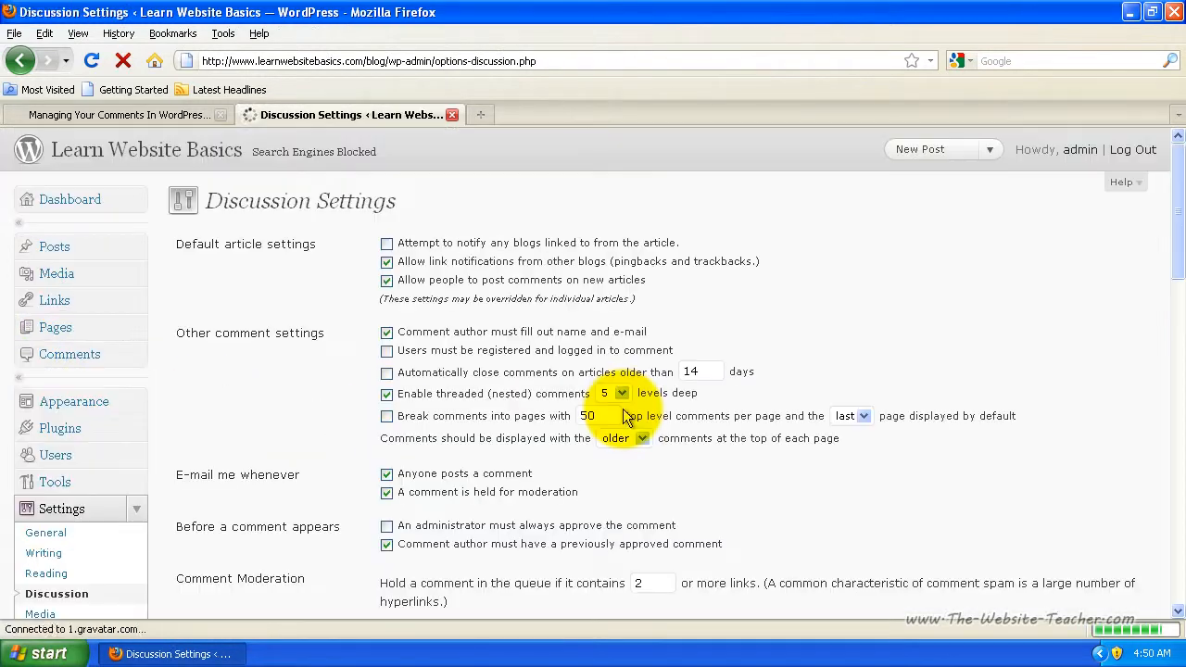
Examine the default article, other comment and e-mail notification options in the Discussion settings
scroll(619, 417, "down", 4)
scroll(619, 417, "up", 4)
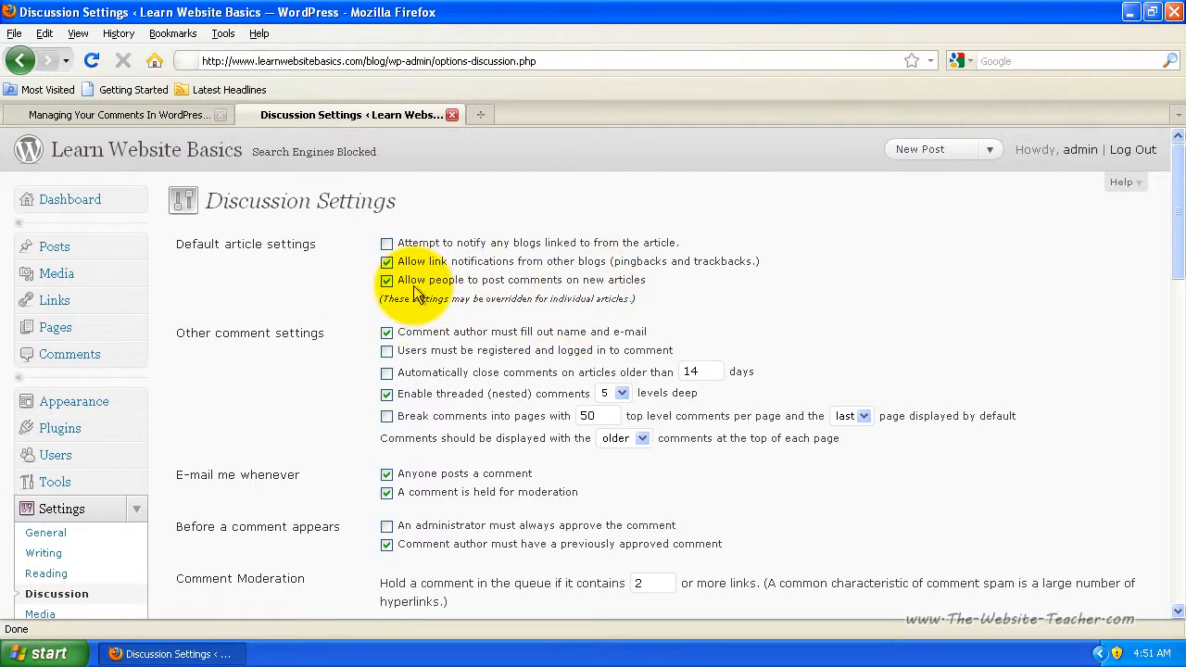
left_click_drag(185, 334, 284, 352)
left_click(284, 348)
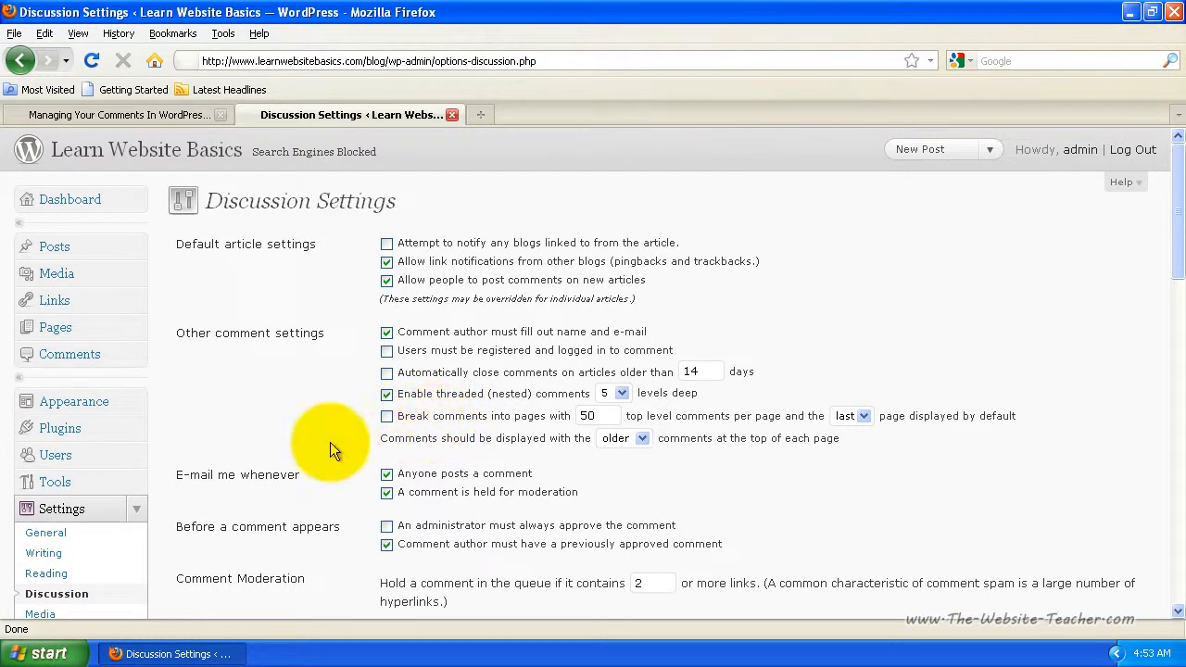
scroll(330, 442, "down", 2)
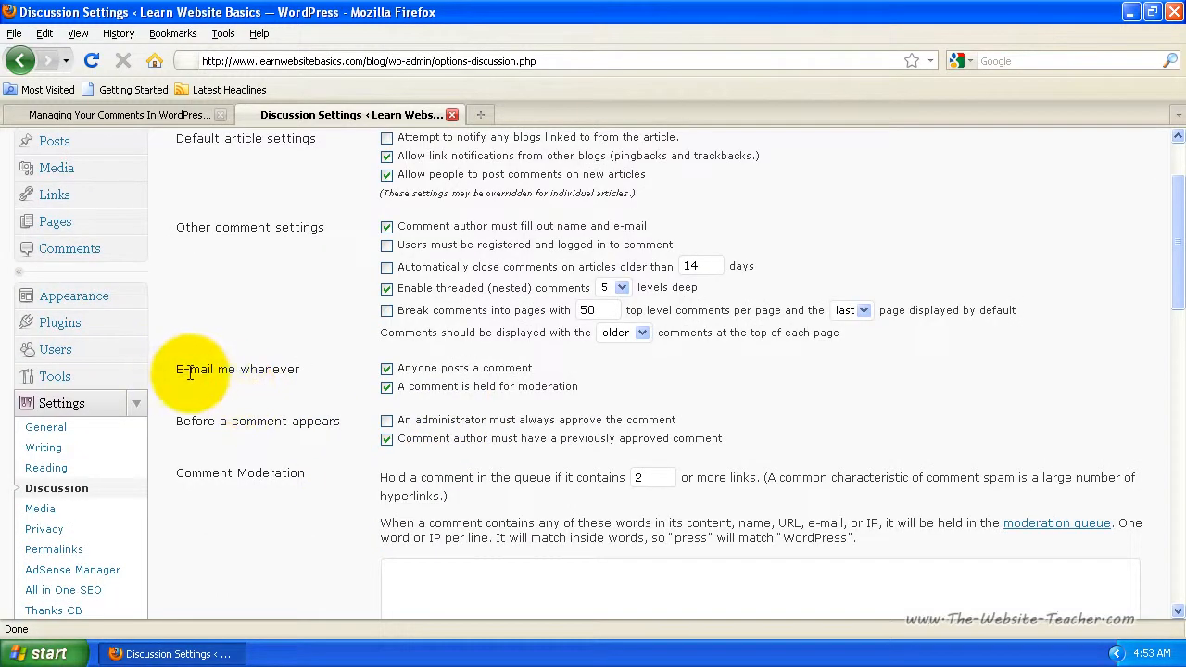
left_click_drag(190, 369, 417, 369)
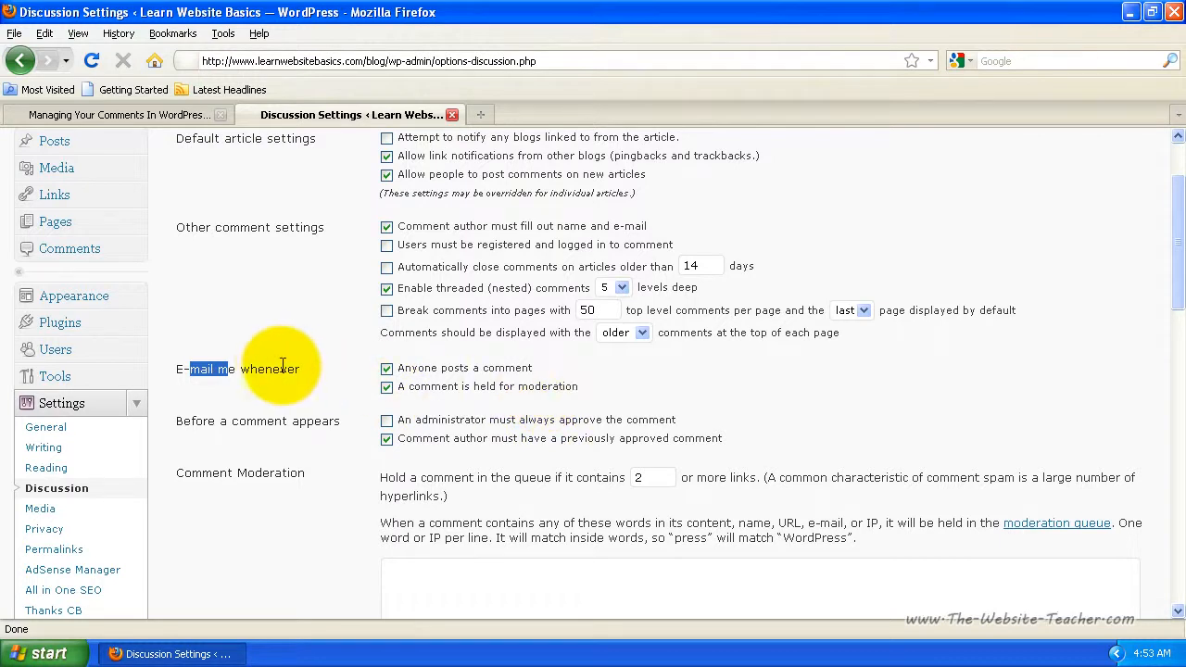
left_click(253, 369)
left_click_drag(175, 368, 228, 369)
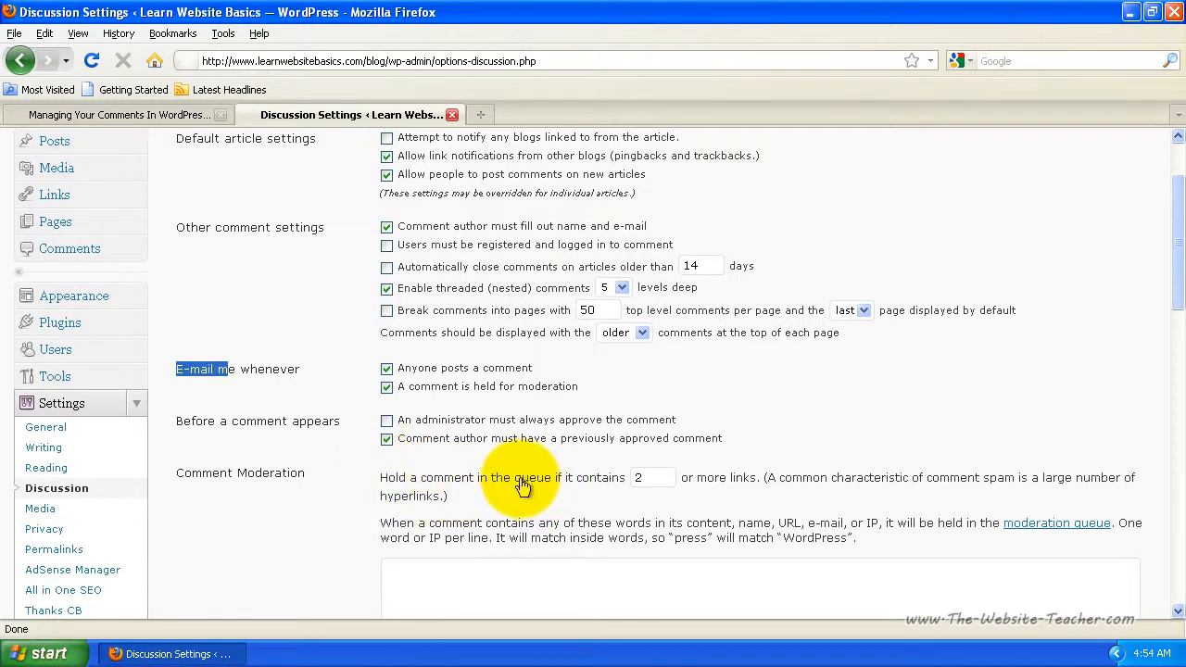
Examine the Comment Moderation link limit and word list, and the Comment Blacklist word list
double_click(640, 479)
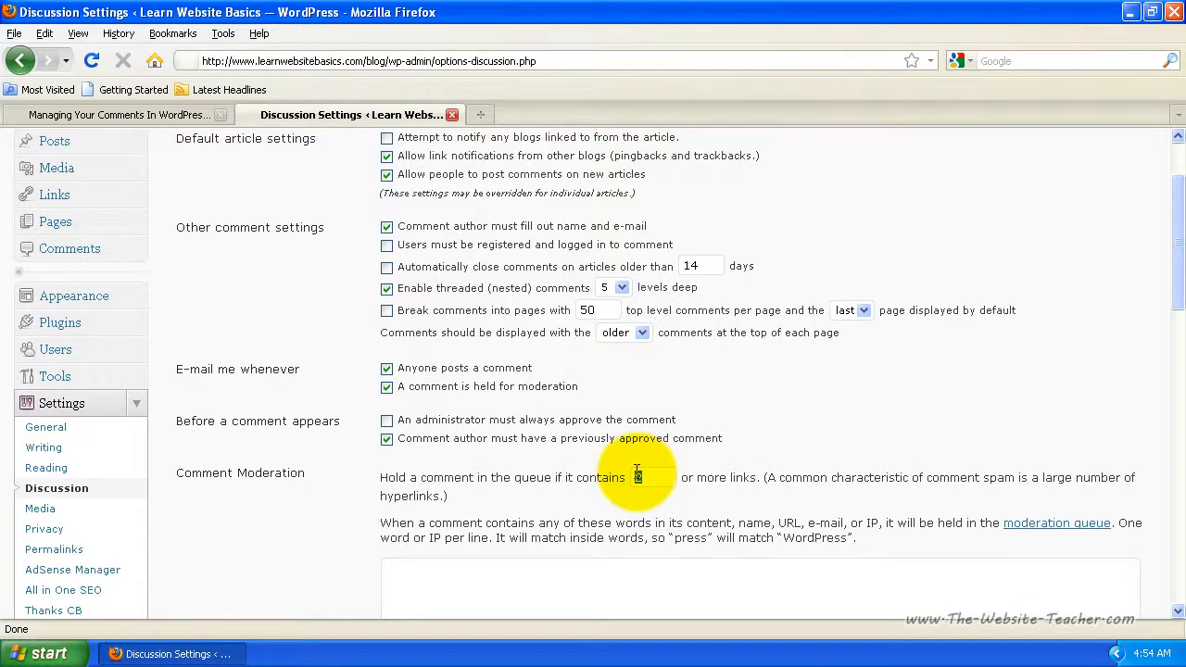
scroll(638, 475, "down", 6)
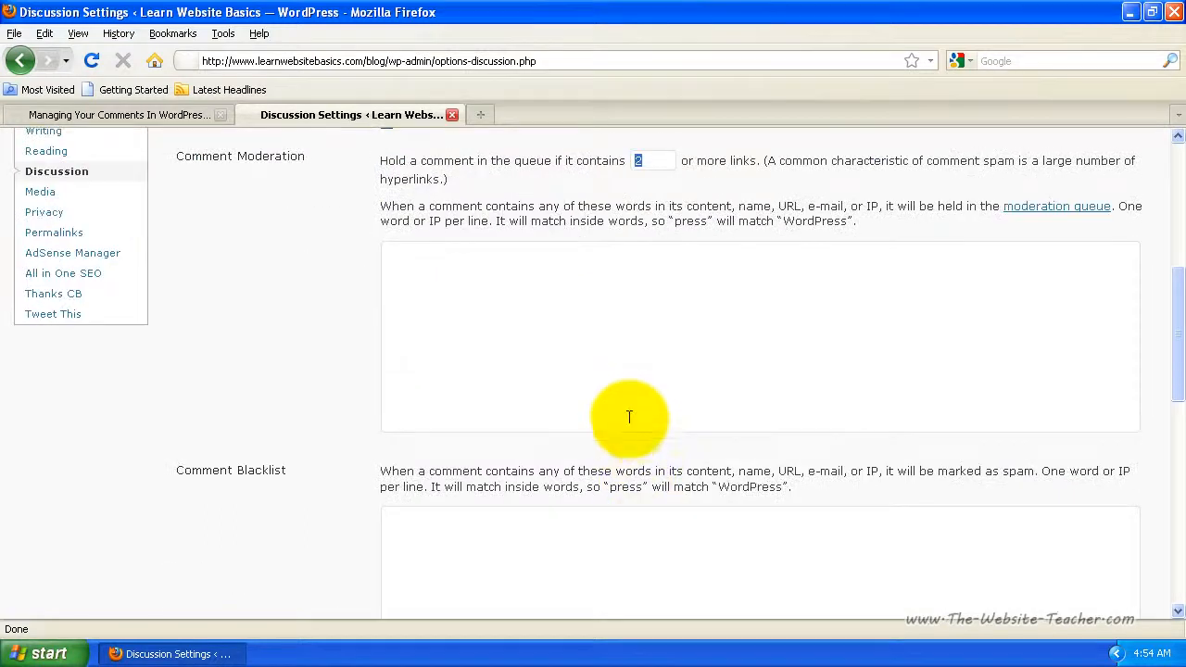
left_click(513, 334)
scroll(523, 407, "down", 2)
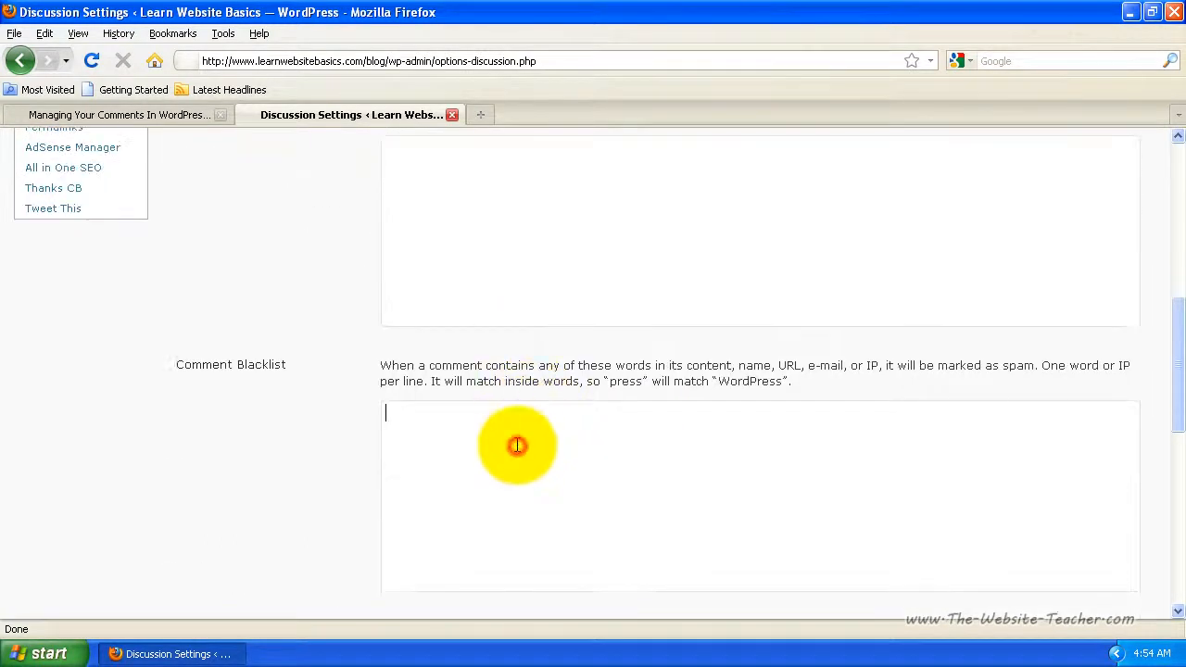
scroll(491, 463, "up", 10)
scroll(464, 501, "down", 2)
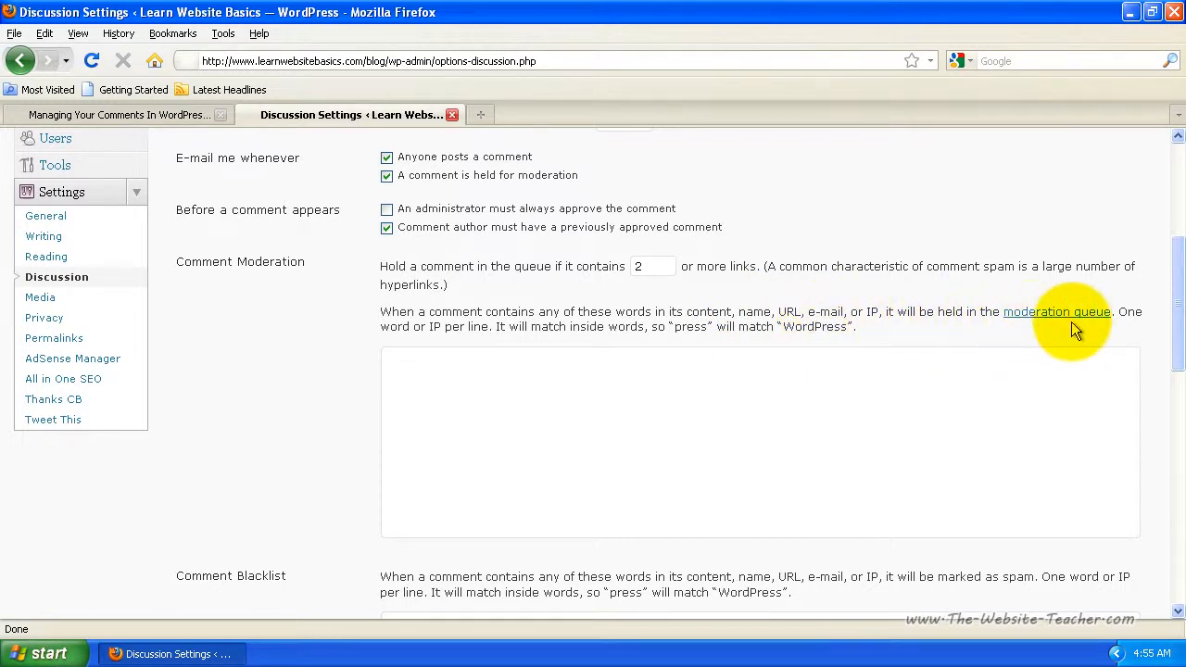
left_click(476, 402)
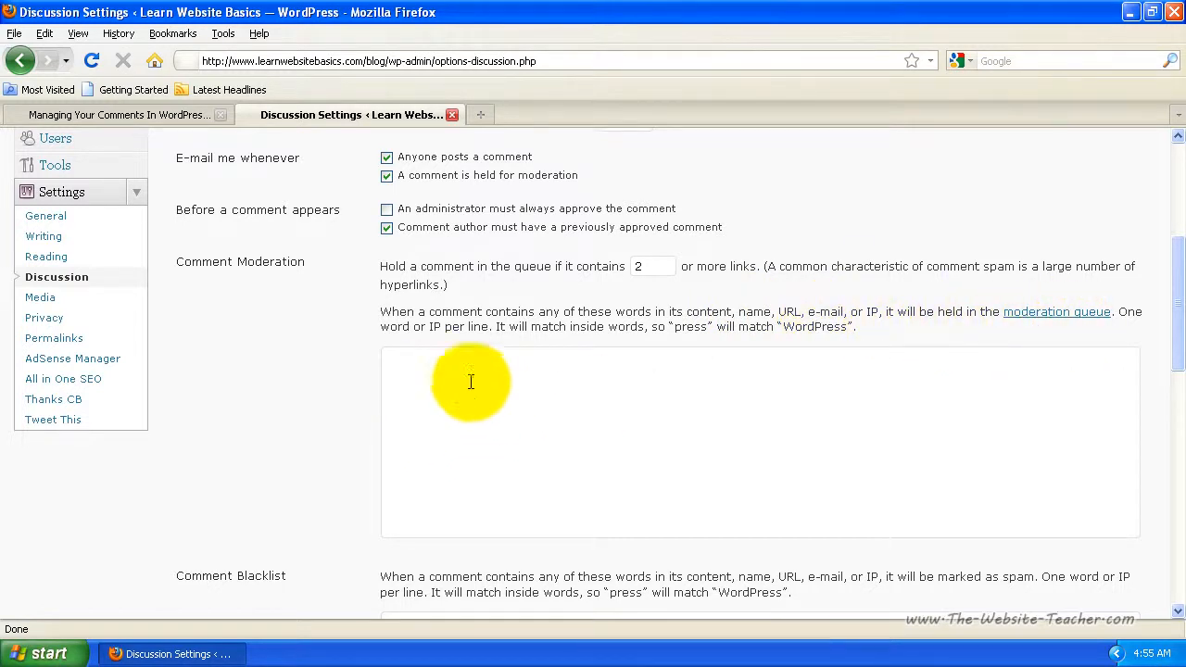
scroll(466, 389, "down", 4)
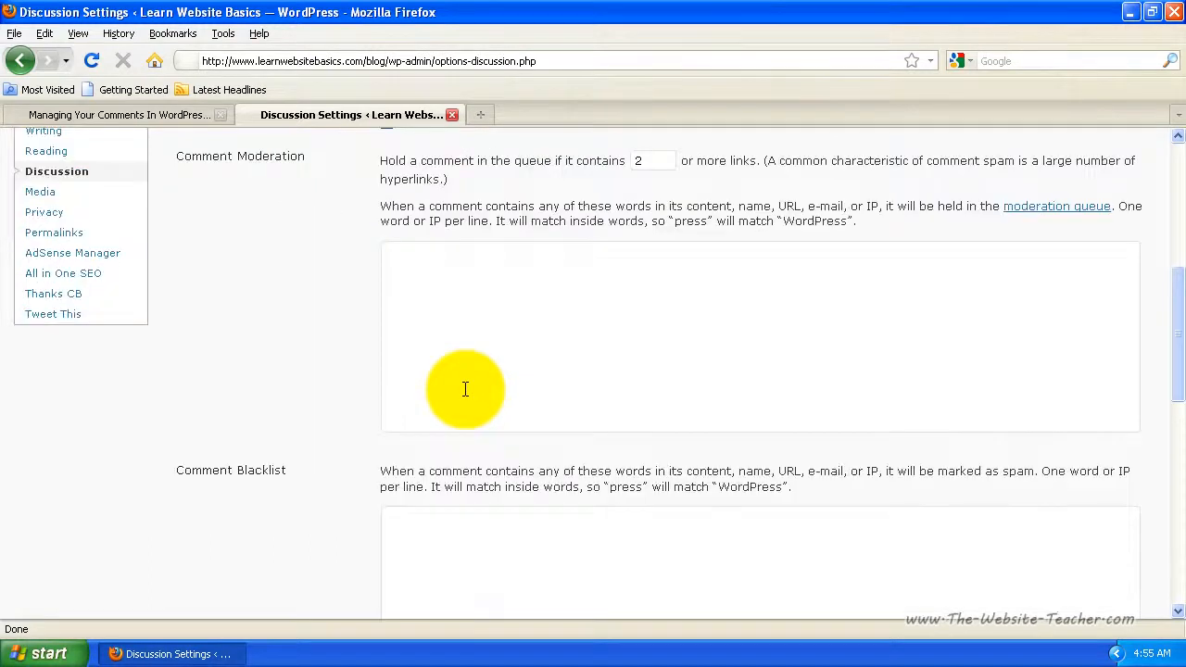
left_click(529, 466)
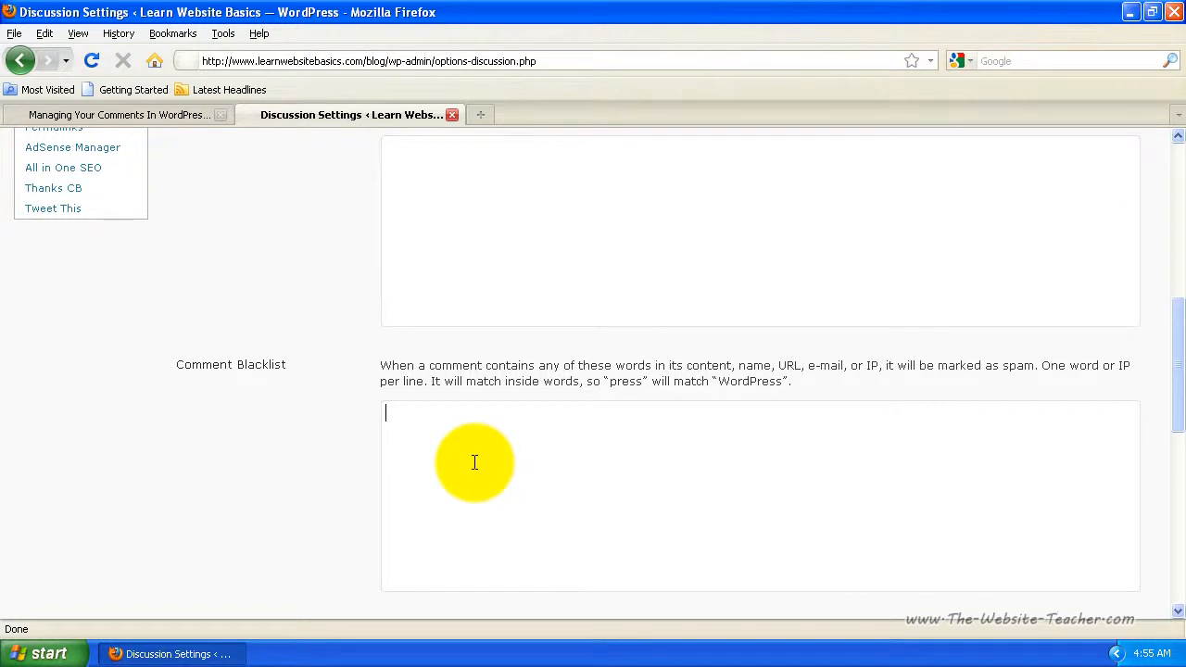
Compare the Comment Blacklist word list with the Comment Moderation word list in the Discussion settings
scroll(474, 462, "down", 2)
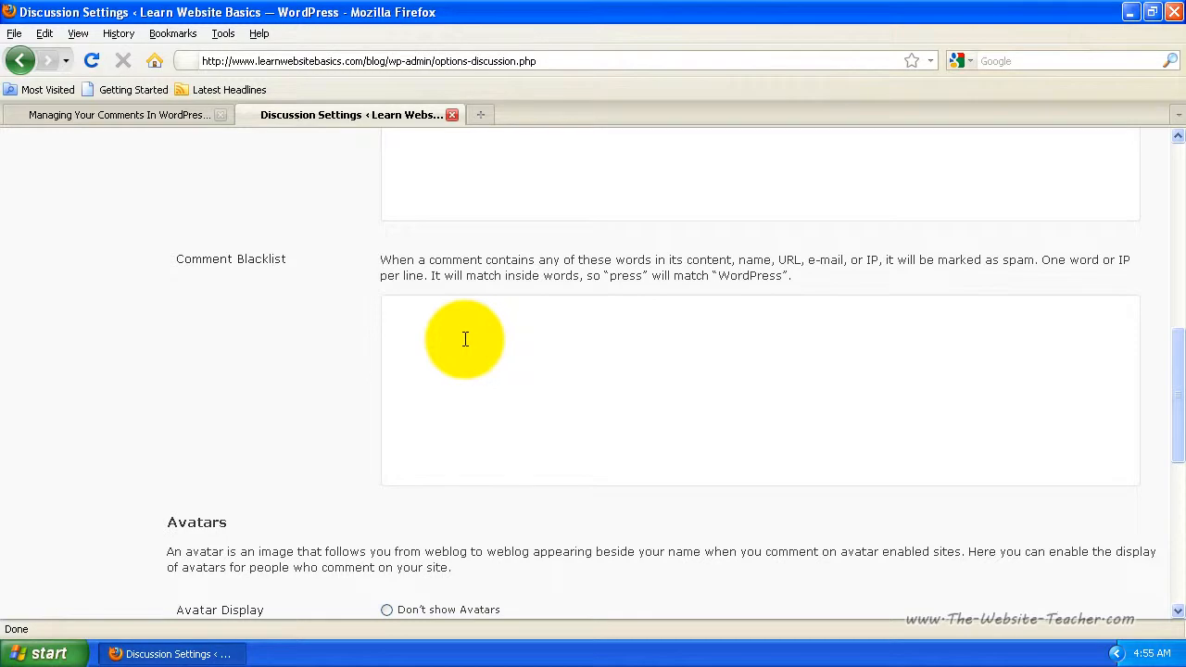
left_click(432, 336)
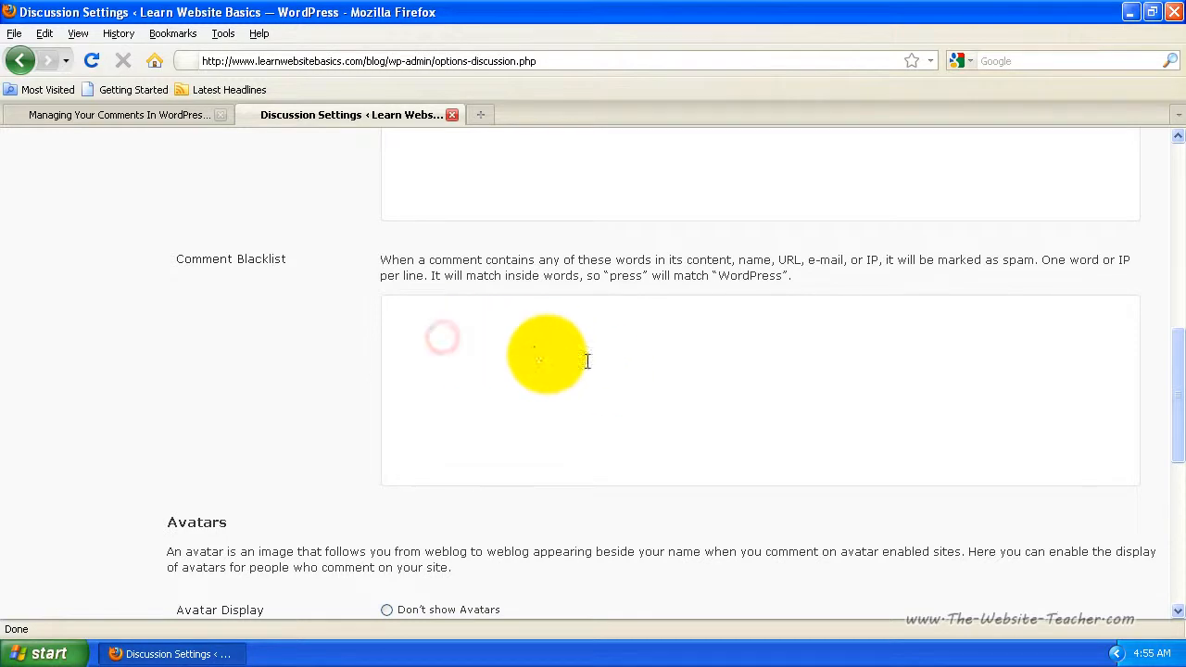
scroll(570, 398, "up", 2)
scroll(574, 435, "up", 4)
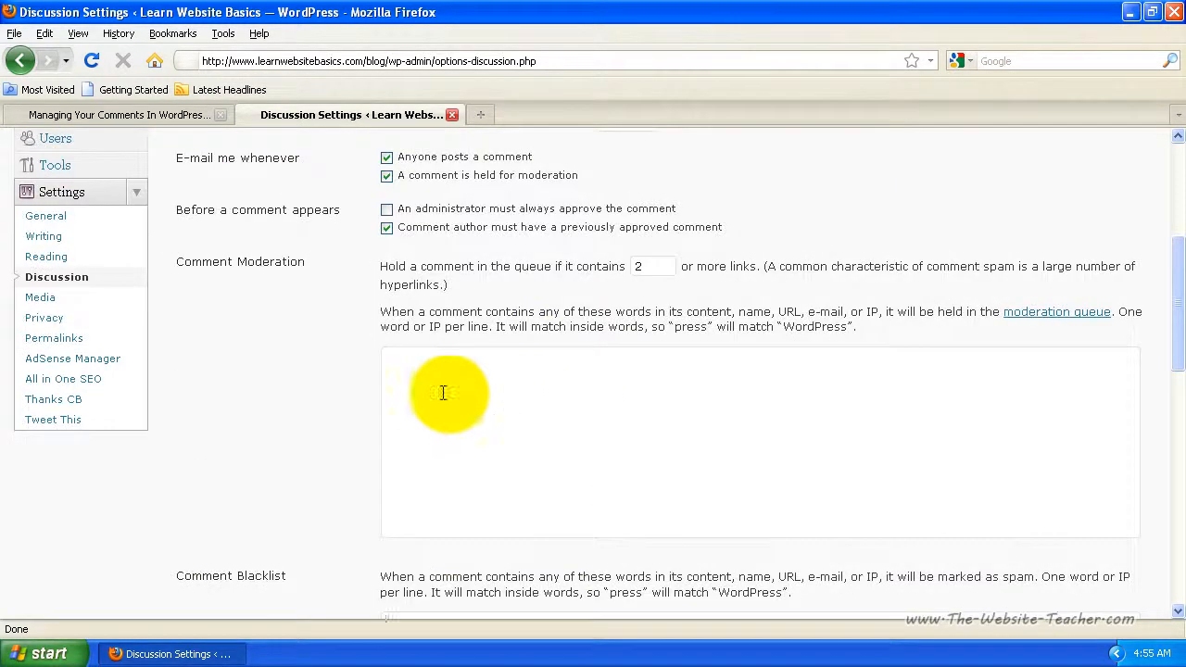
left_click(545, 447)
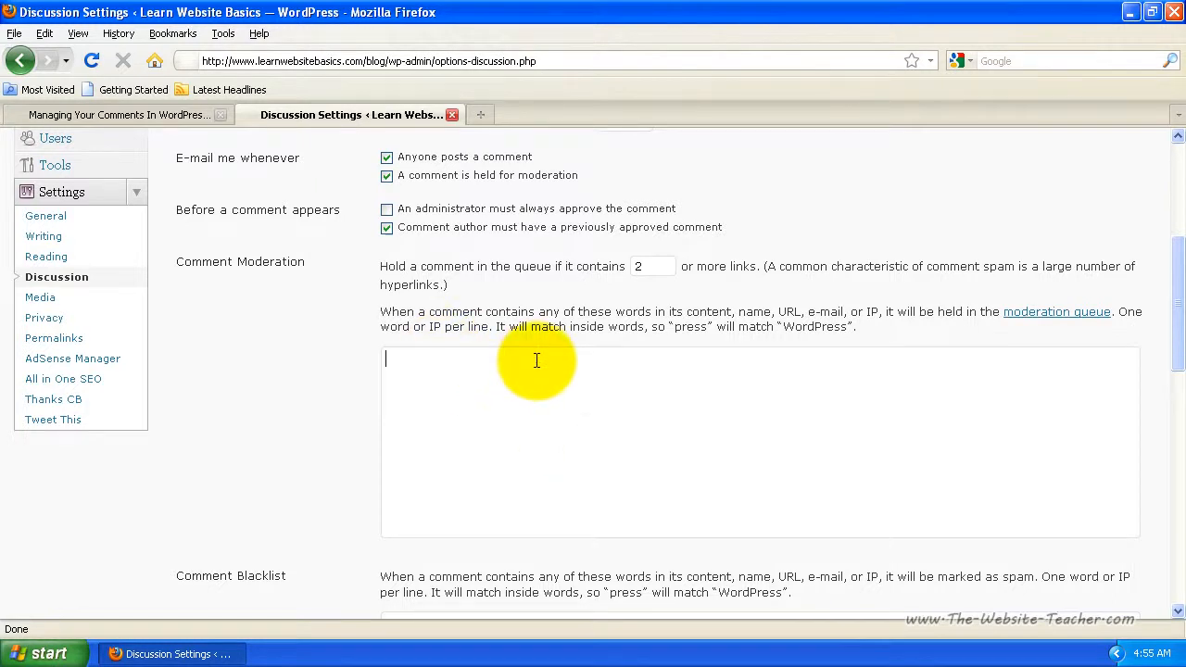
Examine the Avatars section's display, maximum rating and default avatar options in the Discussion settings
scroll(533, 361, "down", 10)
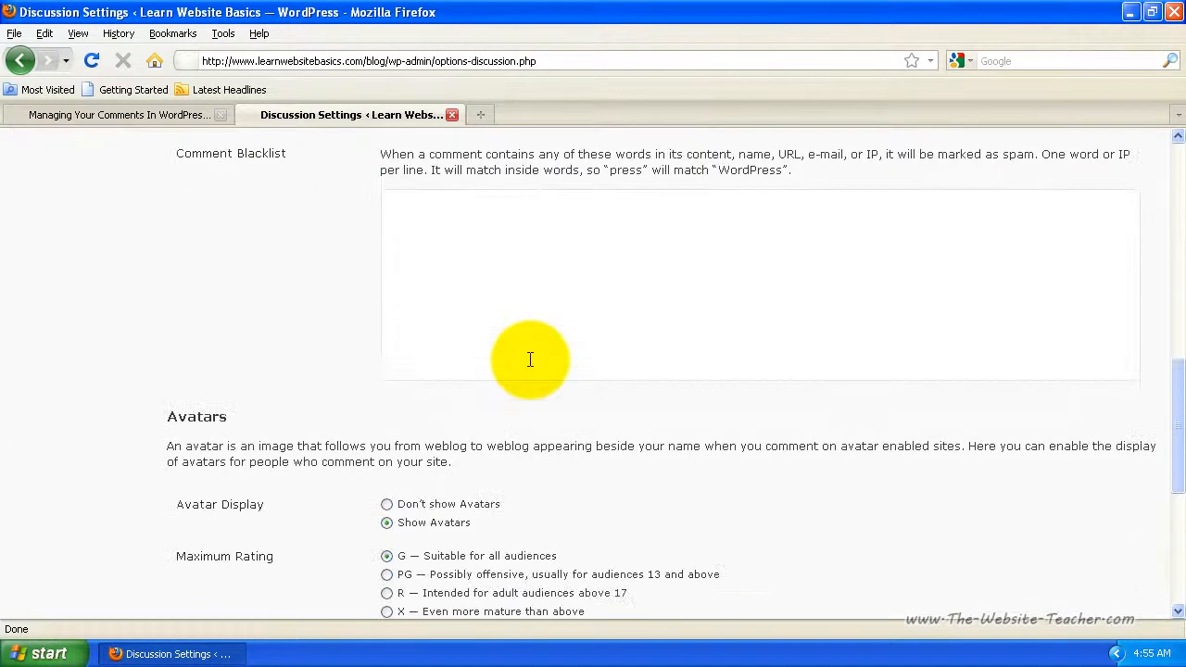
scroll(530, 366, "down", 2)
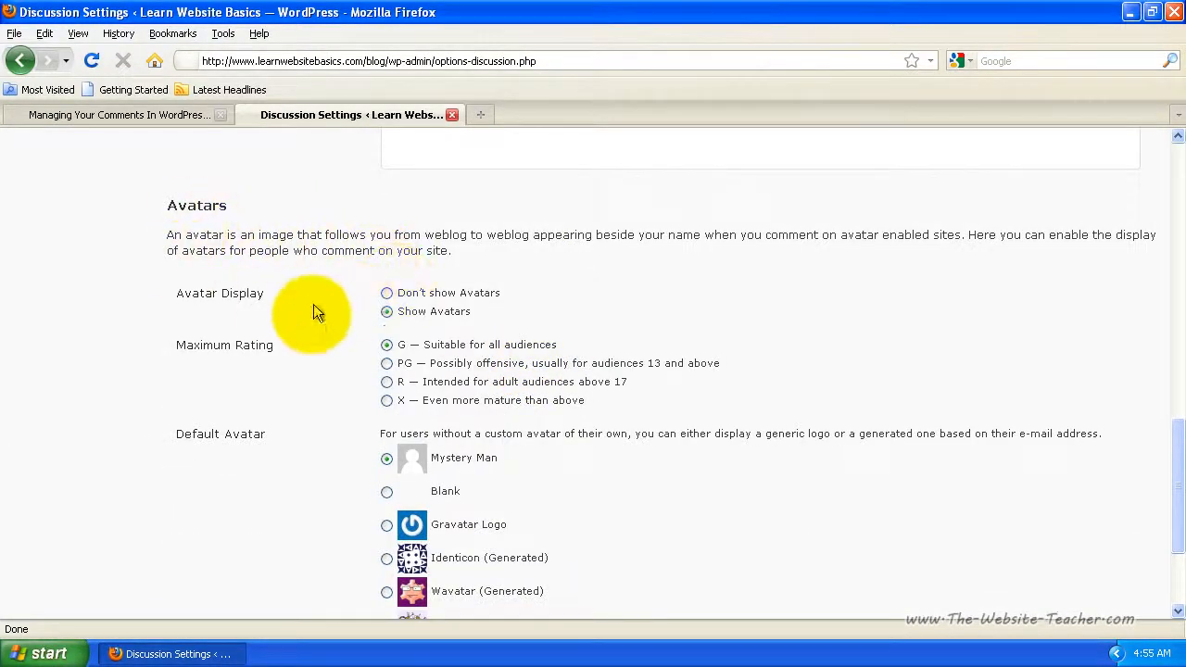
scroll(340, 302, "down", 3)
scroll(339, 311, "up", 2)
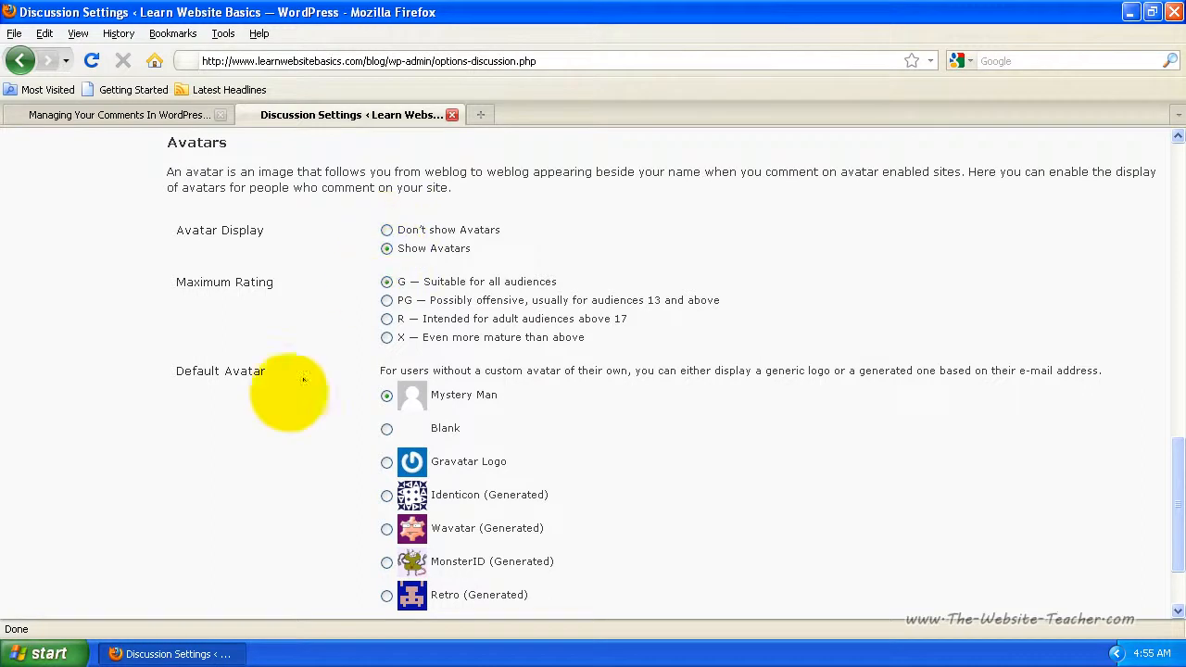
scroll(265, 429, "down", 3)
scroll(219, 482, "up", 6)
scroll(225, 461, "up", 5)
scroll(225, 457, "down", 8)
scroll(225, 501, "down", 2)
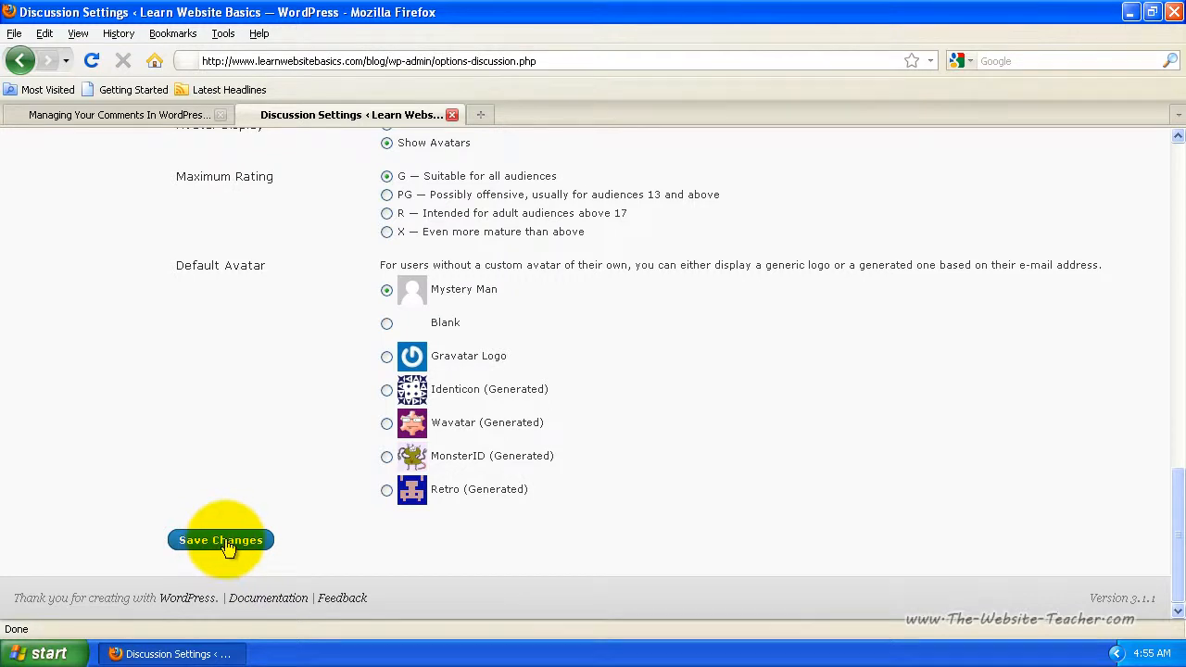
scroll(225, 536, "up", 10)
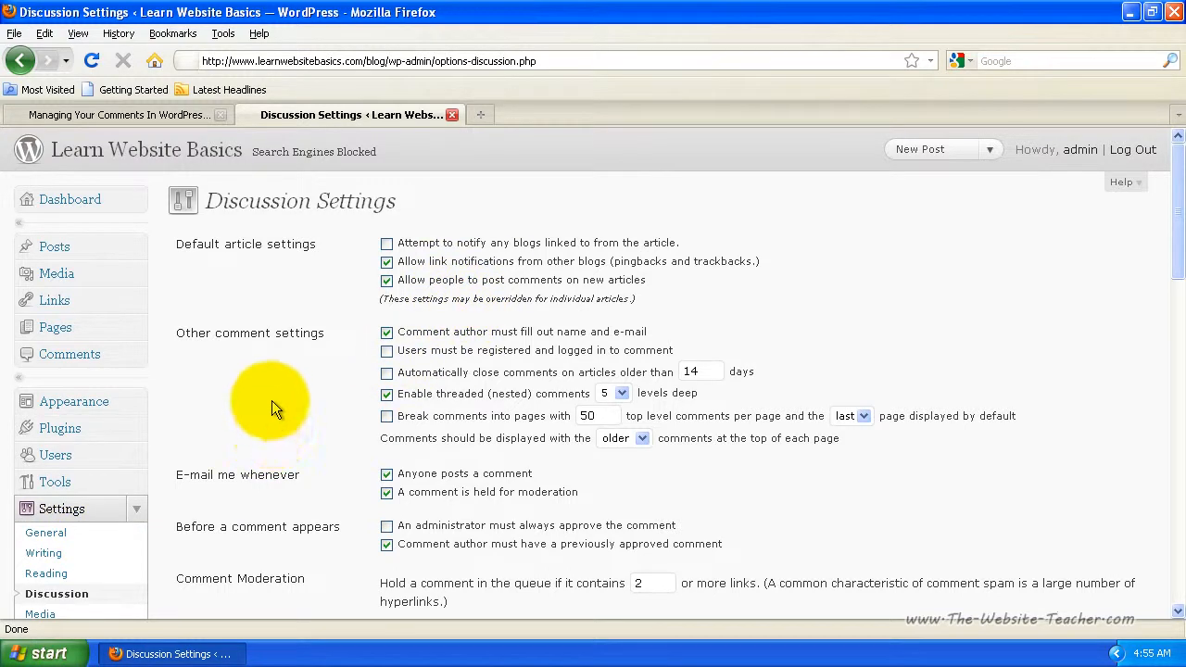
Open the blog's list of installed plugins and locate the Akismet plugin
left_click(139, 509)
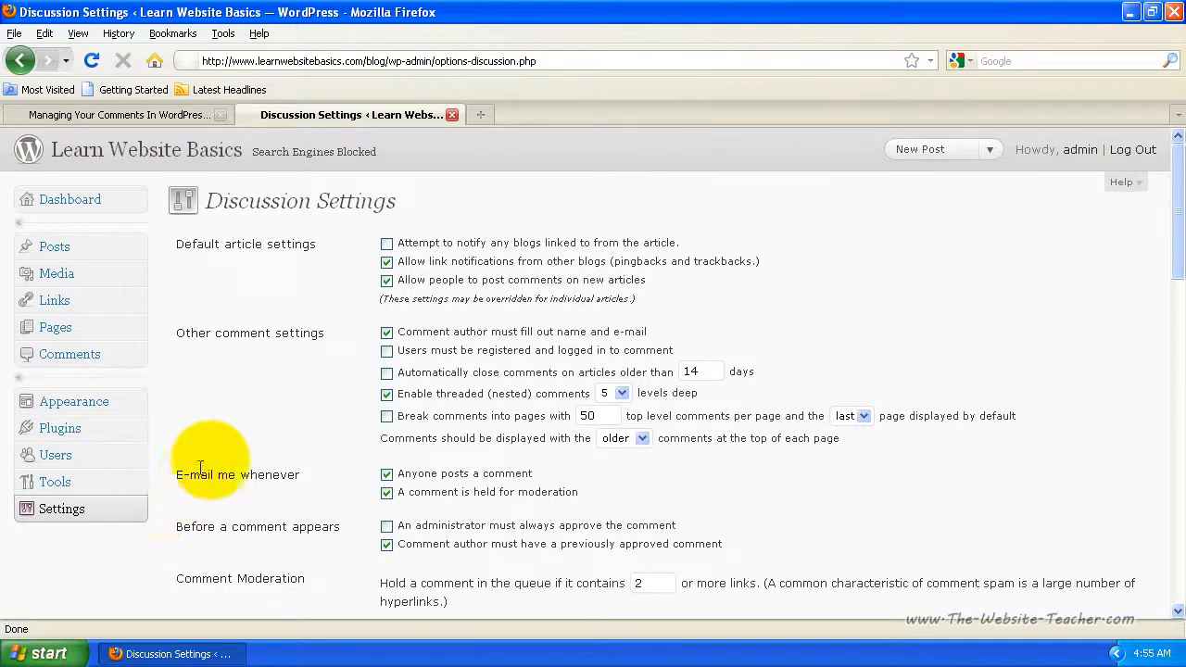
left_click(136, 427)
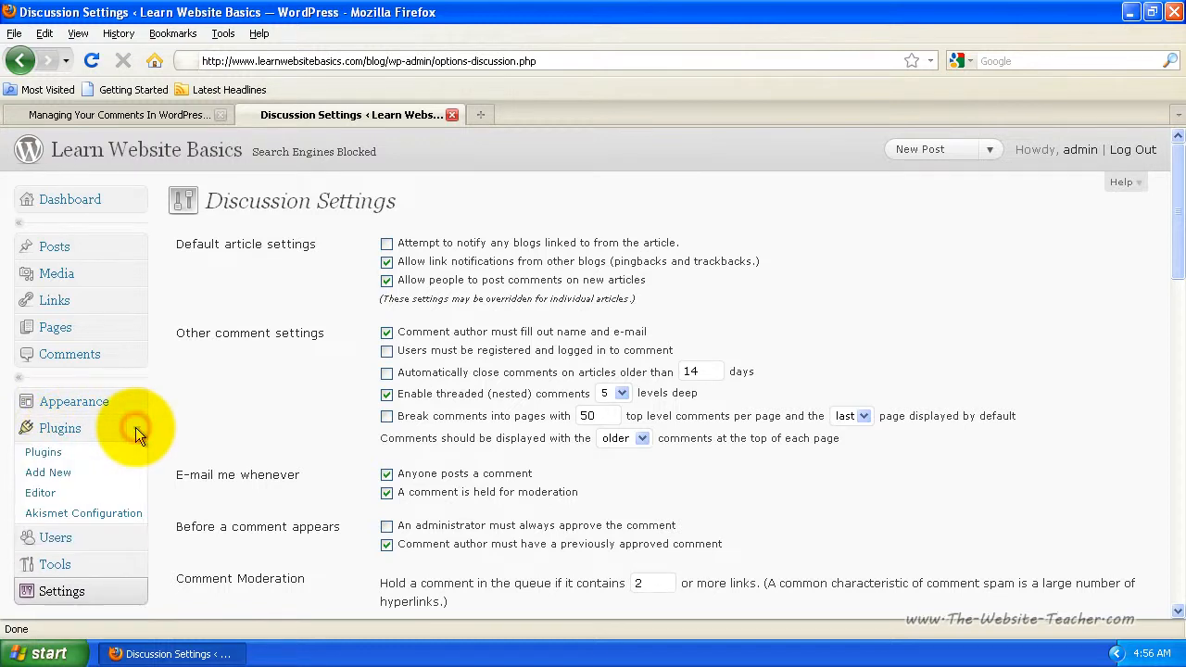
left_click(45, 456)
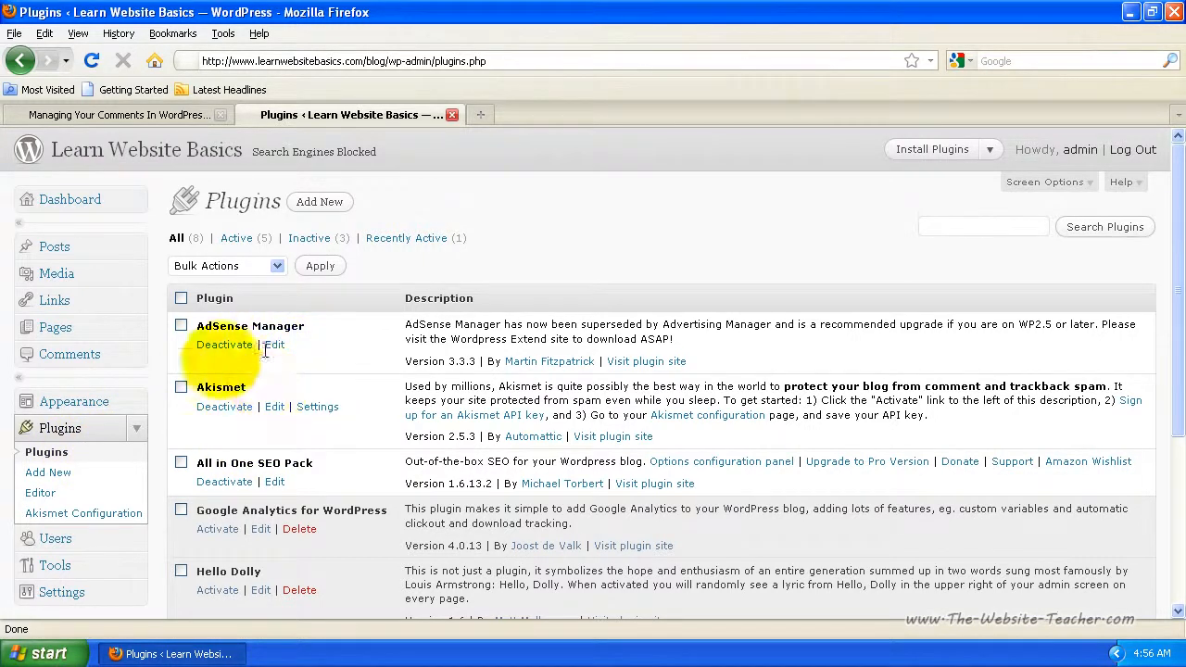
scroll(278, 384, "down", 5)
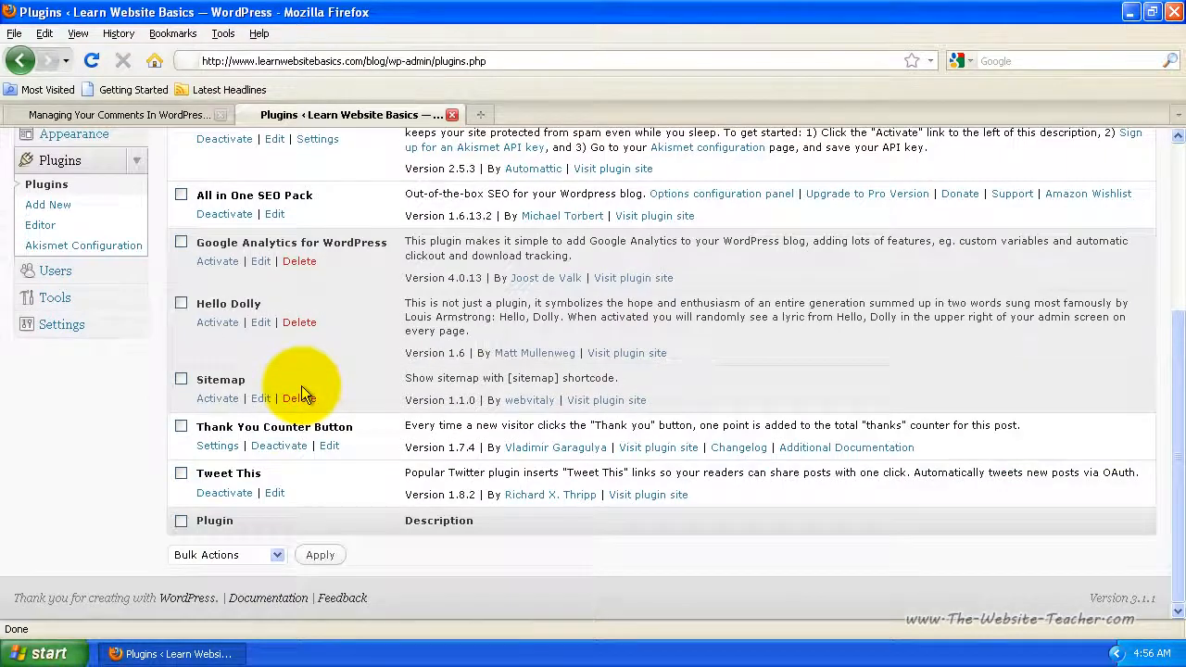
scroll(301, 385, "up", 5)
scroll(272, 364, "down", 2)
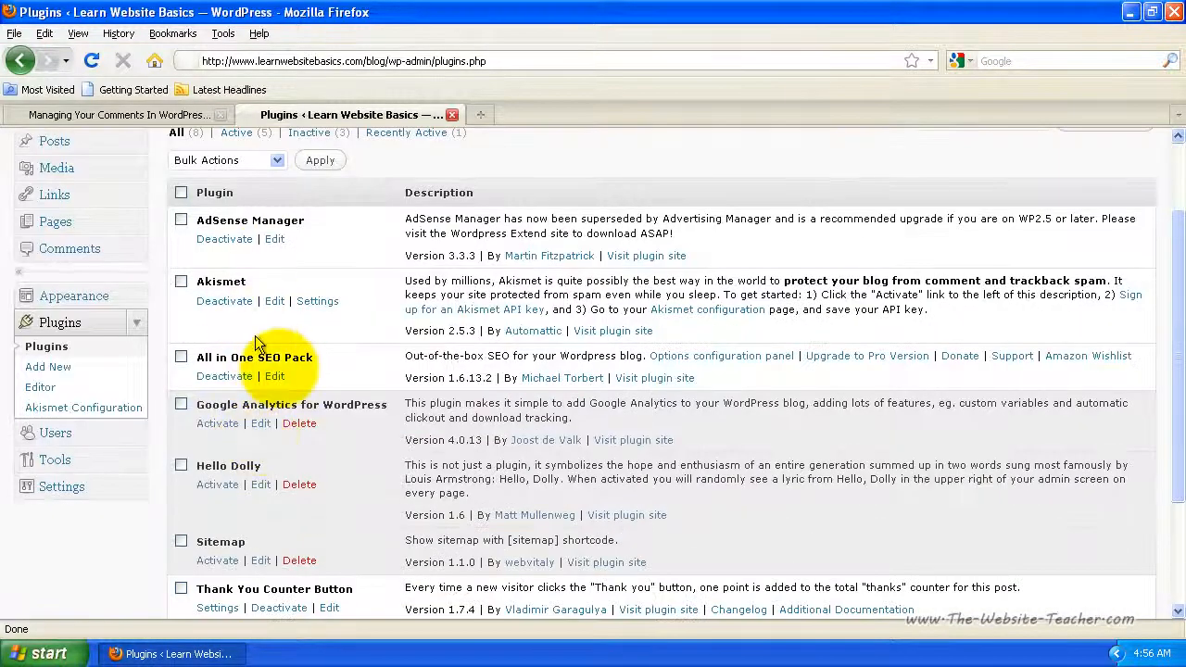
scroll(375, 373, "up", 2)
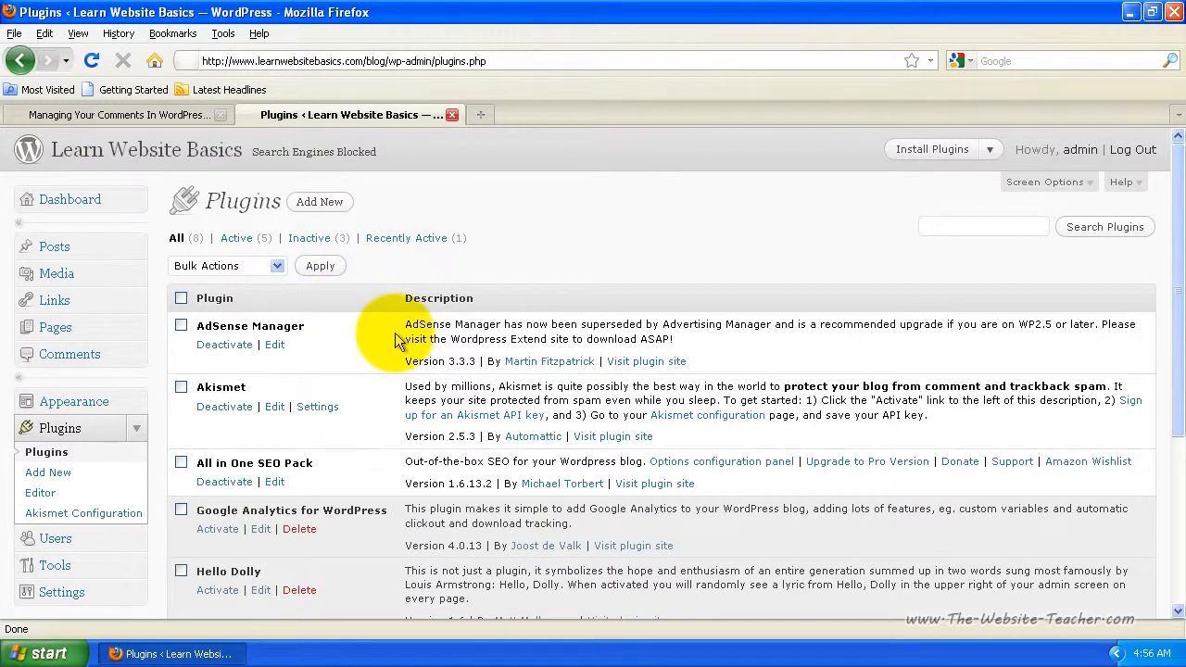
Open the Akismet plugin's settings and check the status of its API key
left_click(318, 408)
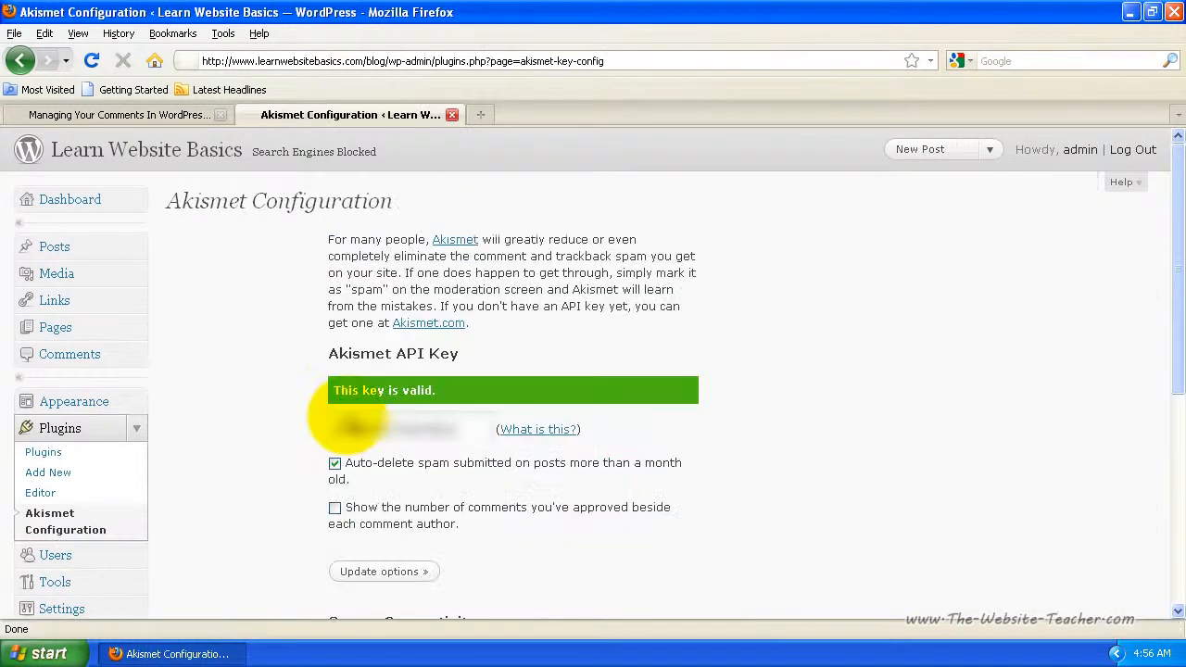
left_click_drag(331, 390, 419, 390)
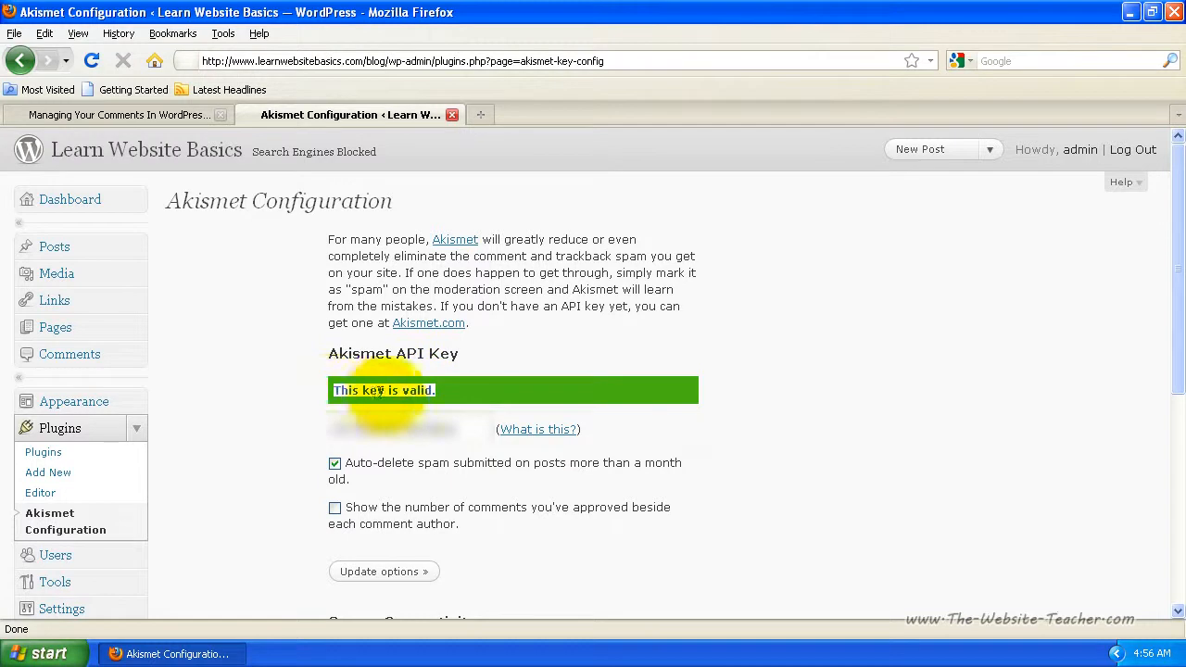
left_click(481, 389)
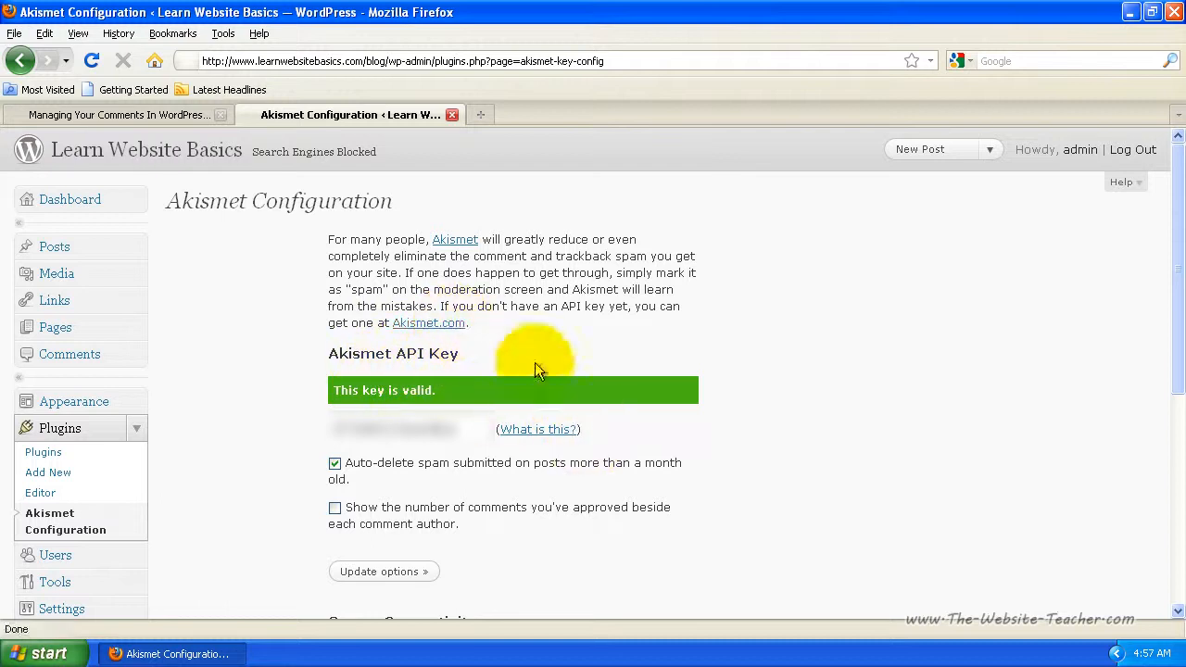
Open the Akismet API key signup from the configuration page and choose the Personal site plan
left_click(526, 434)
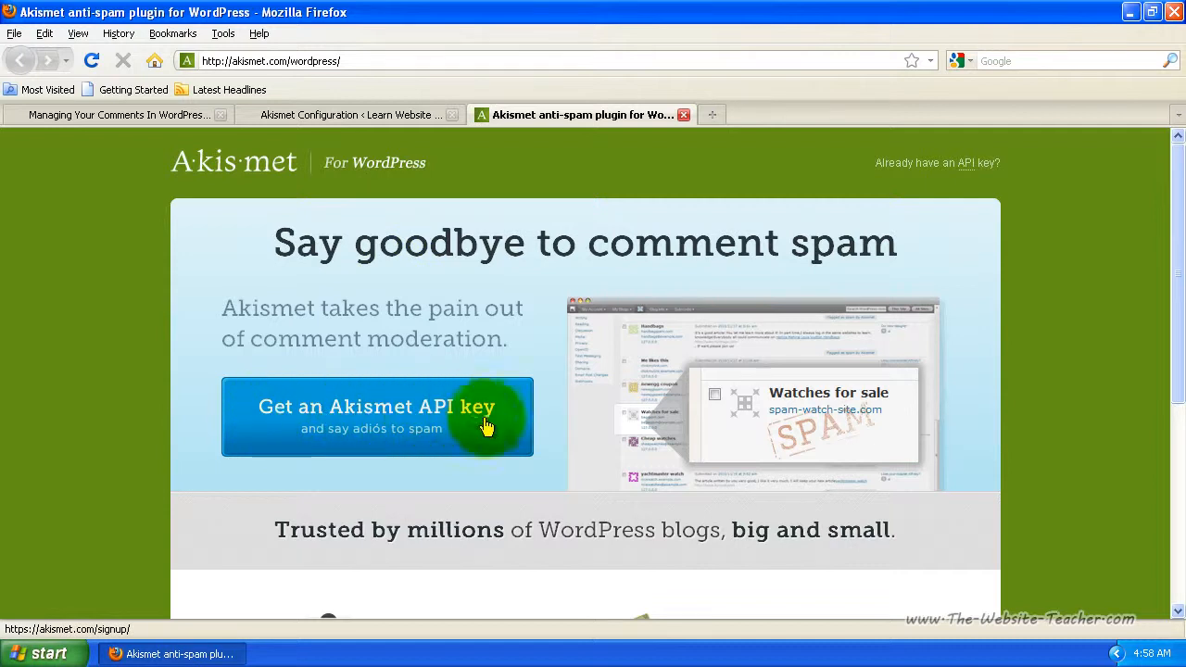
left_click(378, 411)
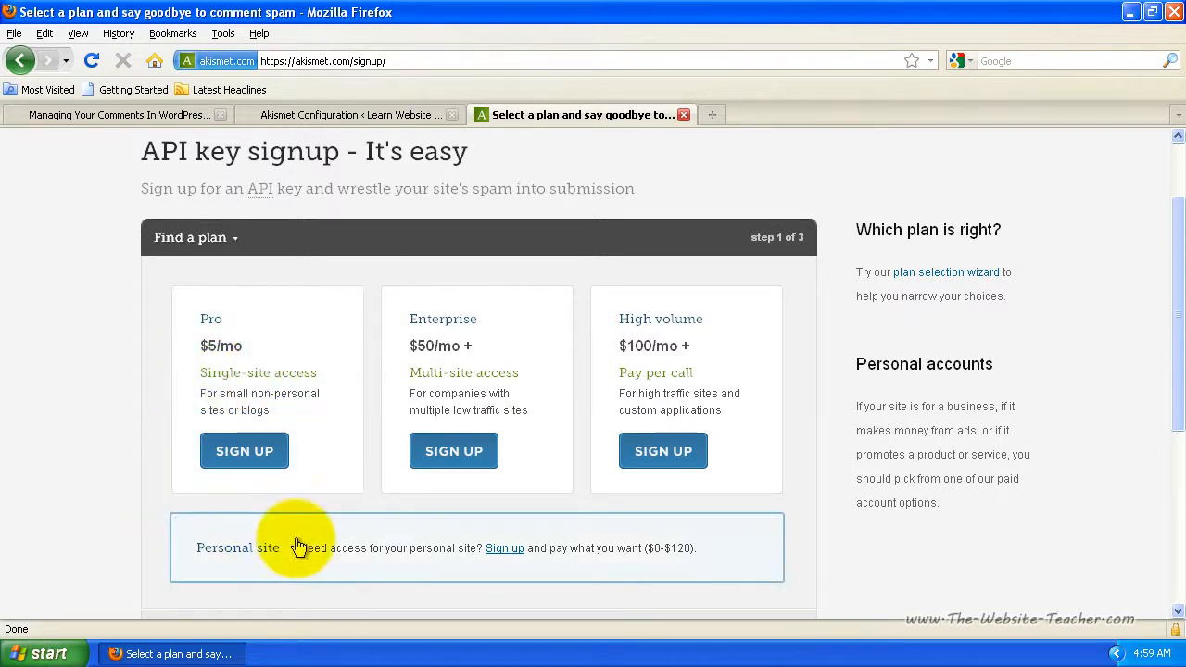
left_click(503, 553)
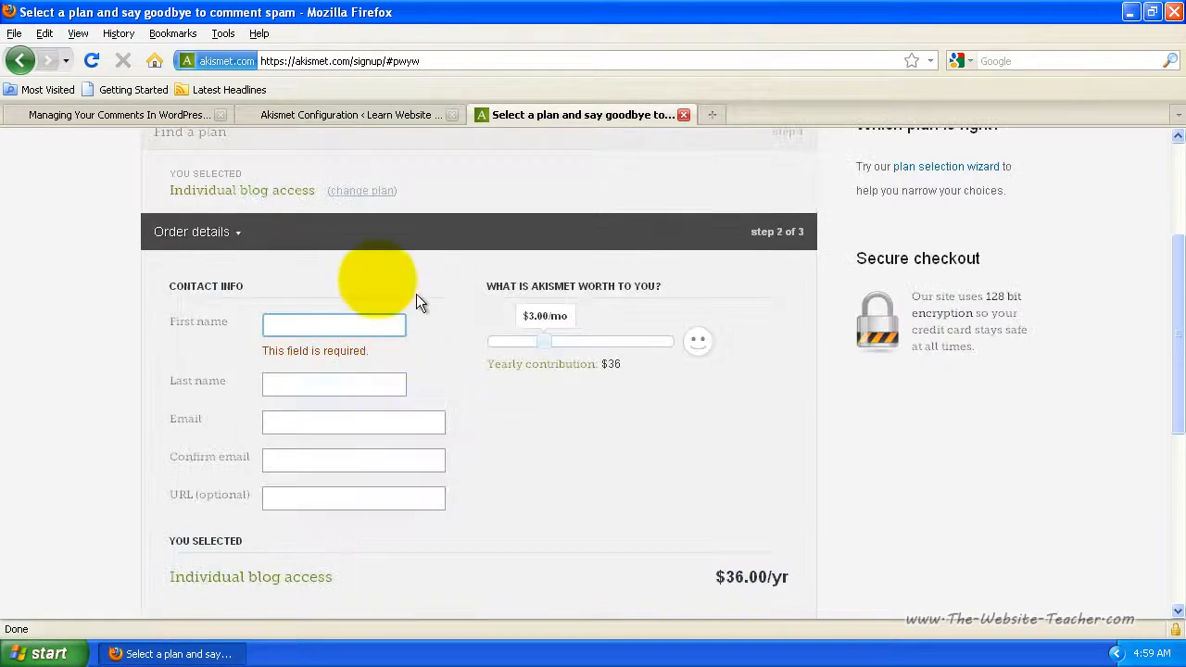
Review the contact info fields and the terms of the Akismet order details form without filling them in
left_click(290, 324)
left_click(295, 386)
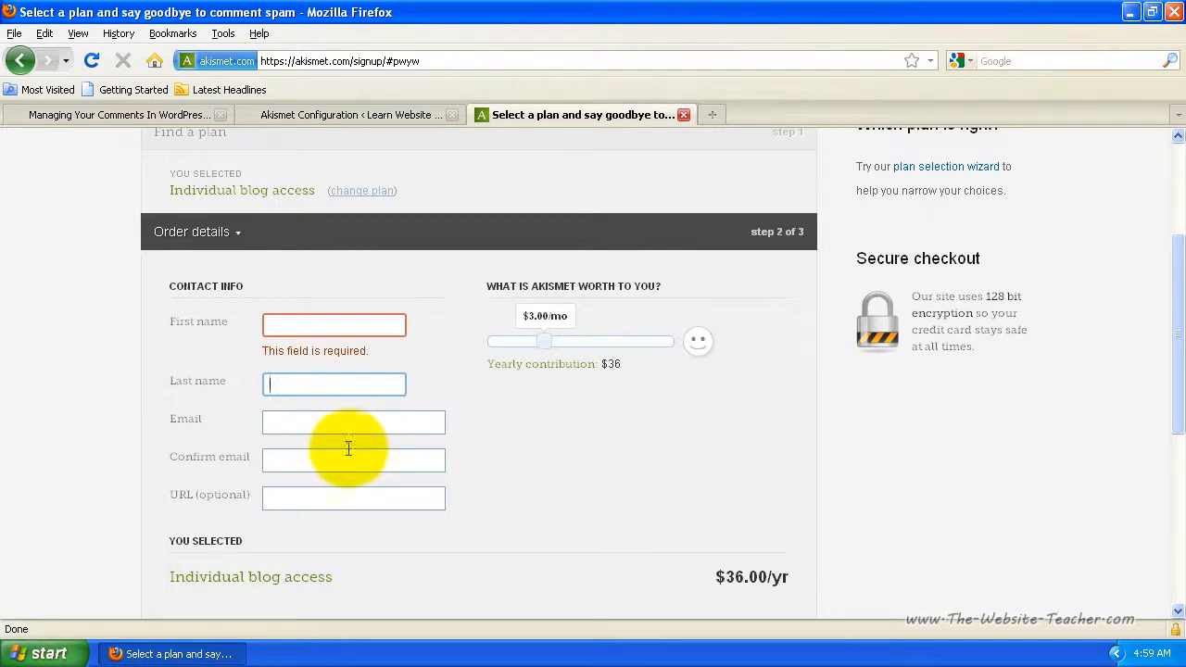
scroll(510, 442, "down", 4)
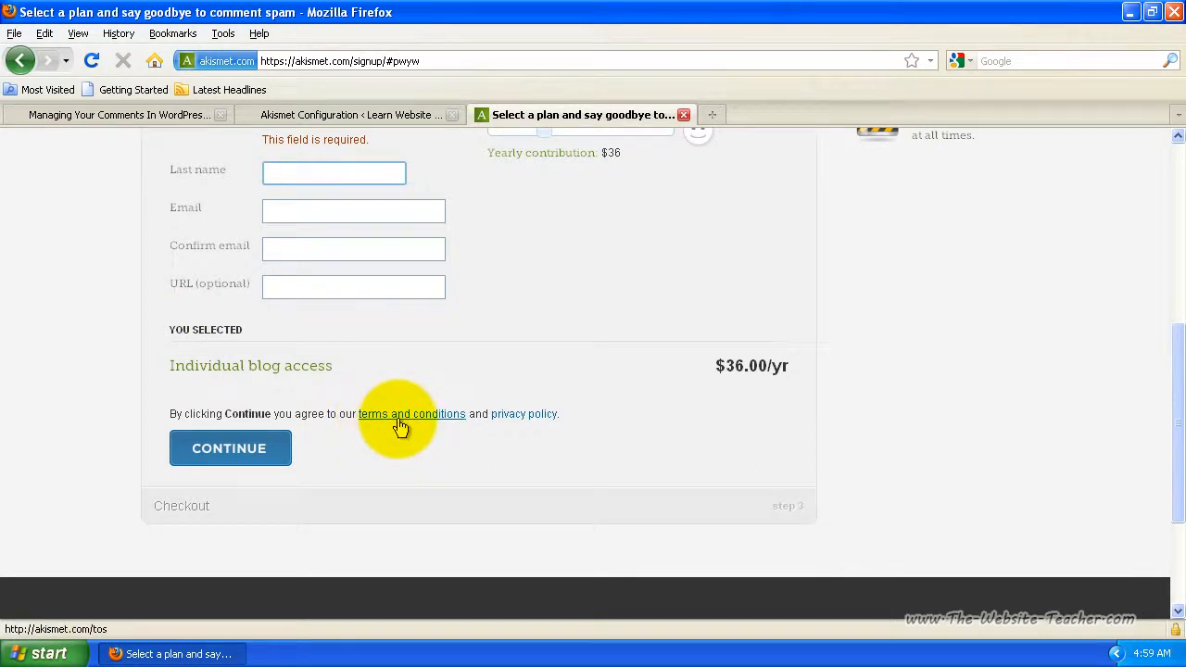
scroll(727, 498, "up", 2)
Set the Akismet contribution for individual blog access to $0.00 per month
left_click_drag(727, 473, 761, 488)
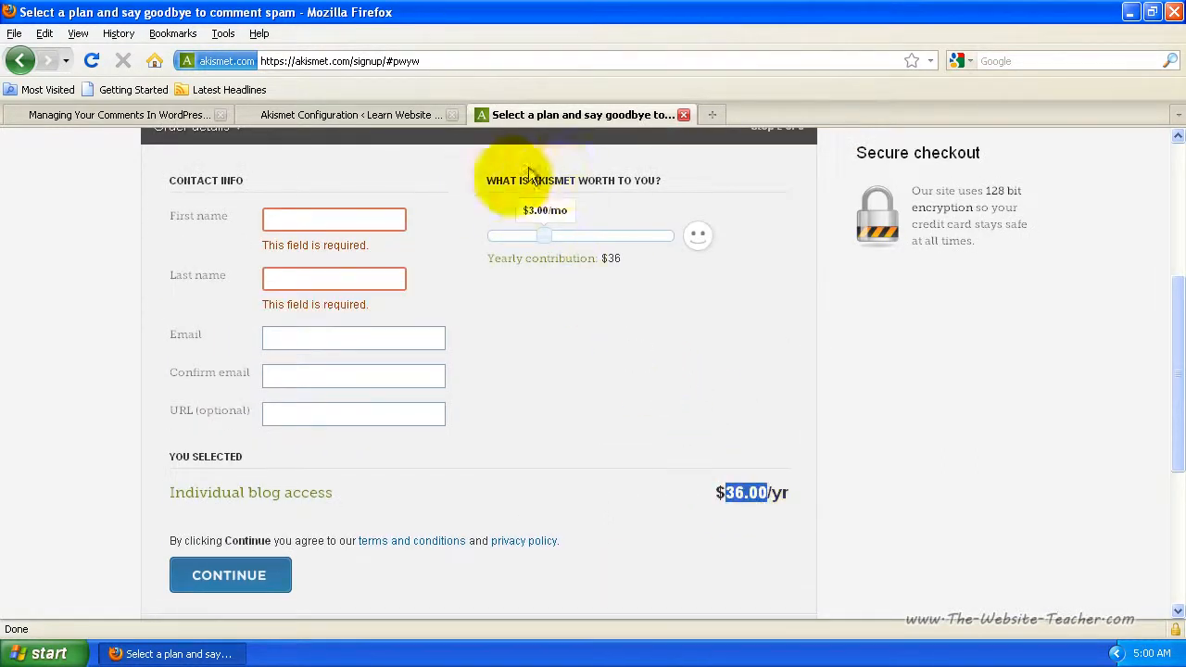
left_click(543, 235)
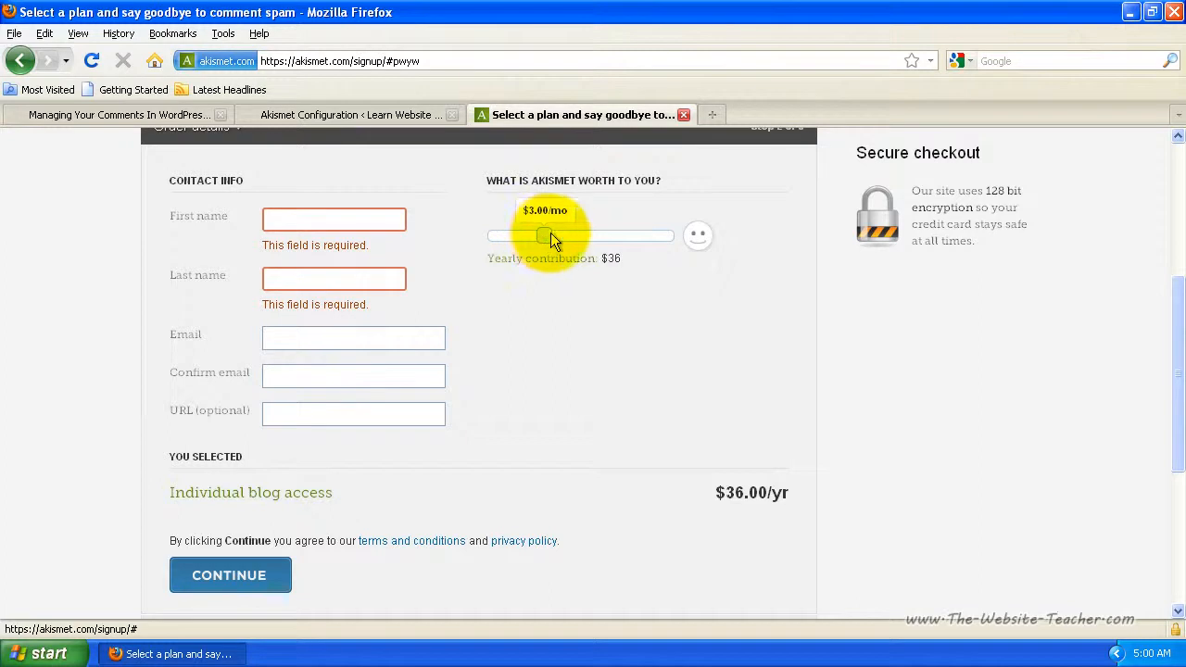
left_click_drag(545, 236, 486, 236)
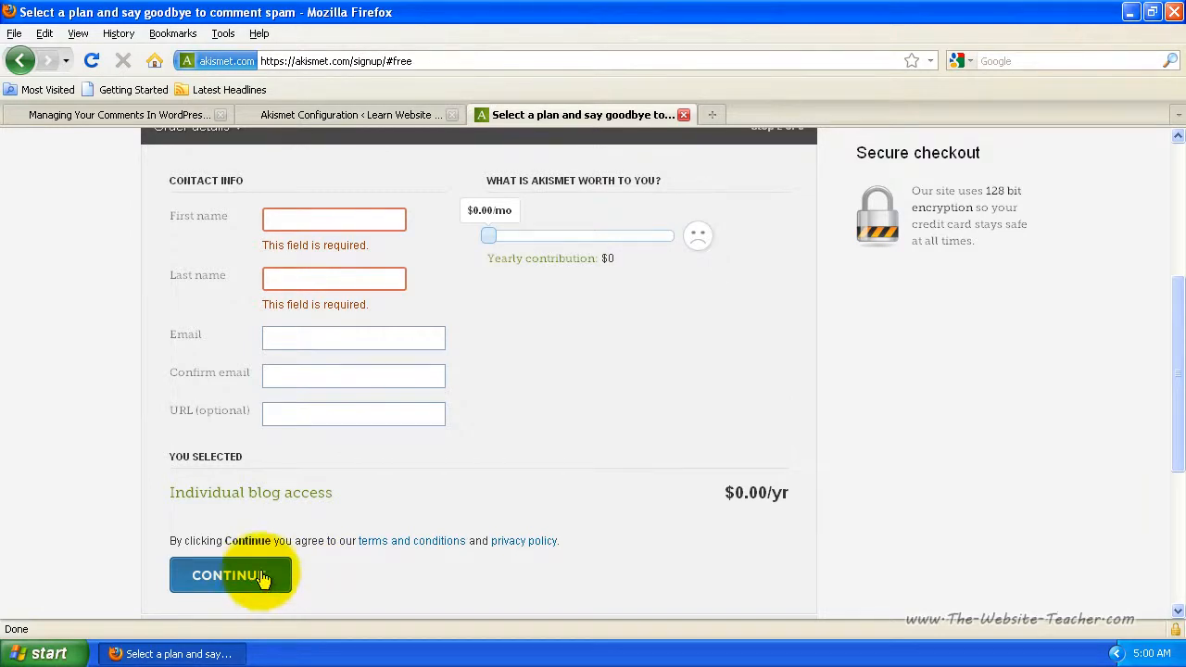
Review the selected plan, contact fields and yearly price in the Akismet order details
scroll(513, 498, "up", 5)
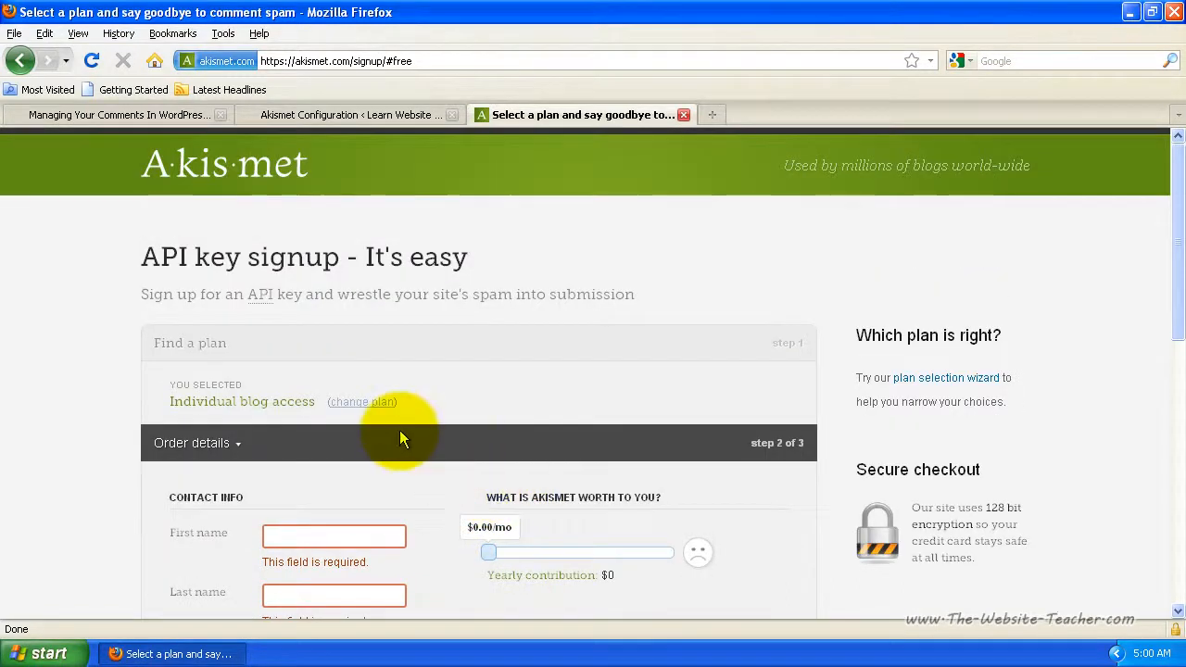
scroll(436, 443, "down", 6)
scroll(399, 353, "up", 2)
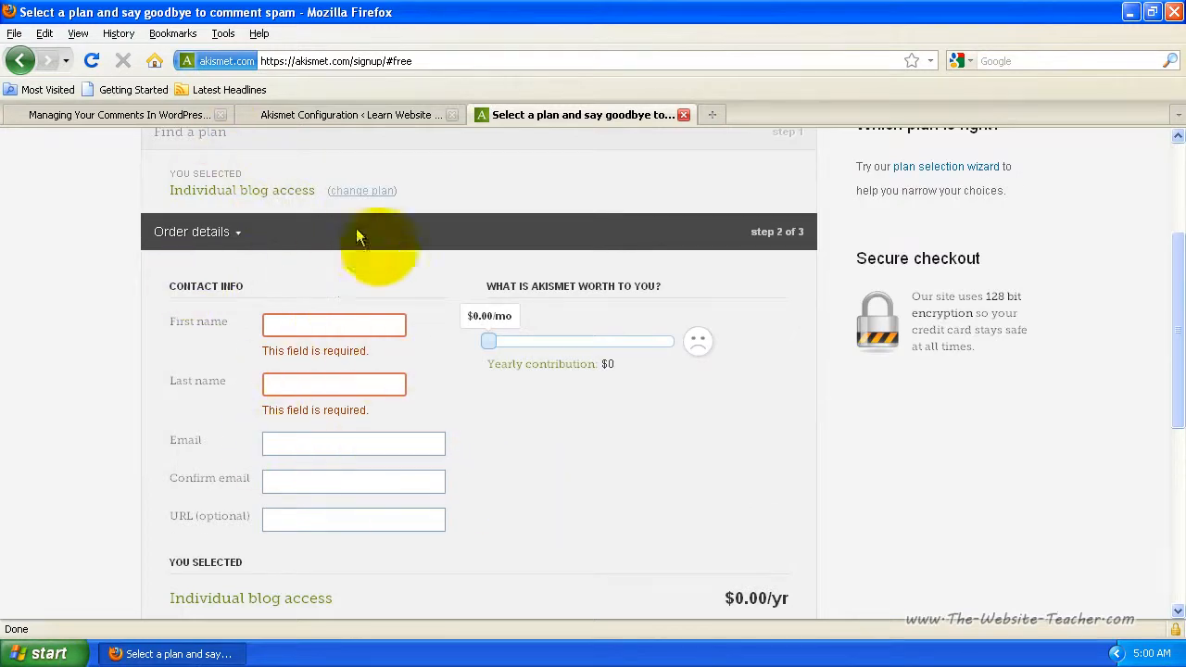
scroll(477, 536, "down", 2)
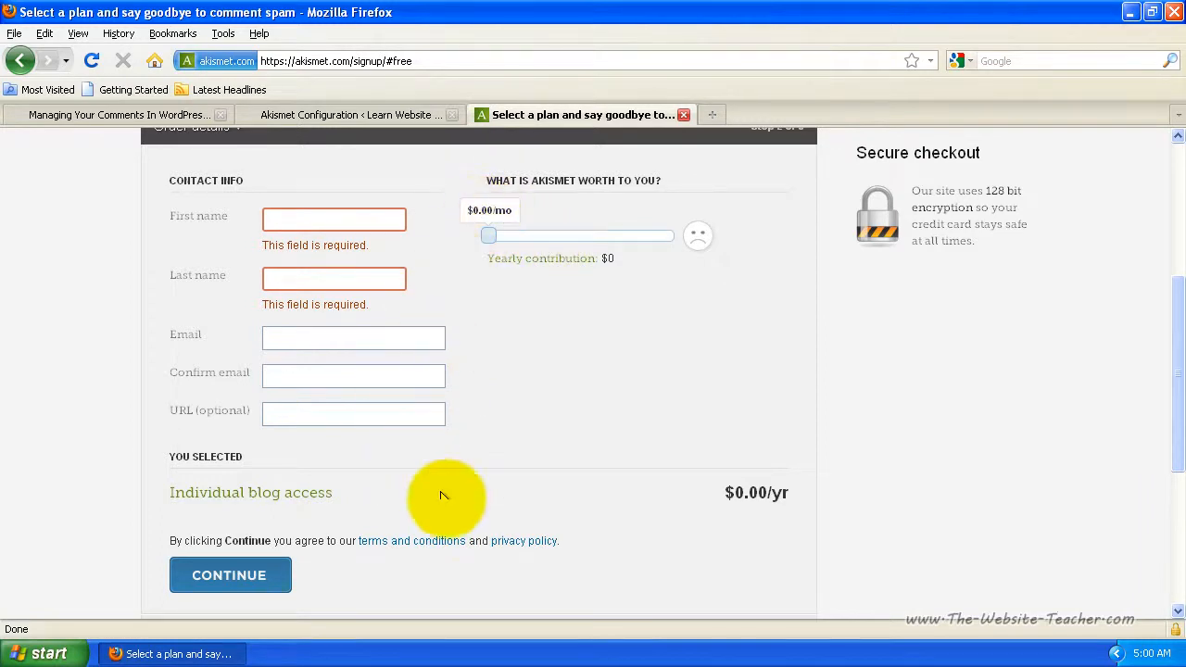
left_click_drag(739, 492, 774, 483)
left_click(388, 587)
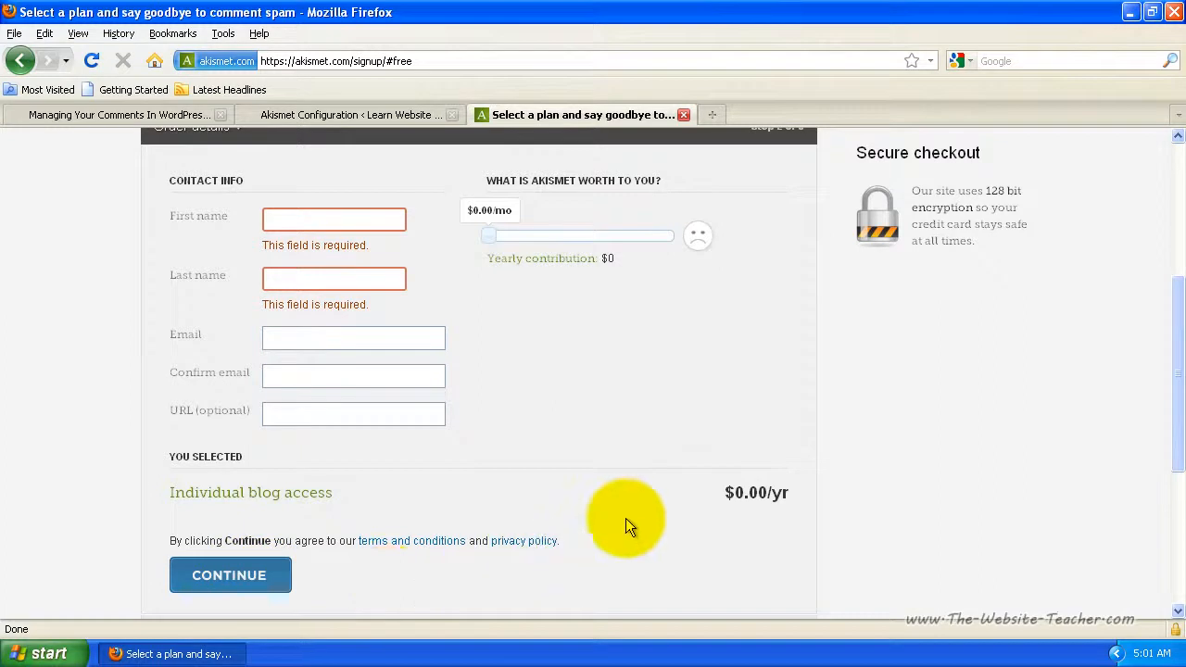
scroll(625, 518, "up", 2)
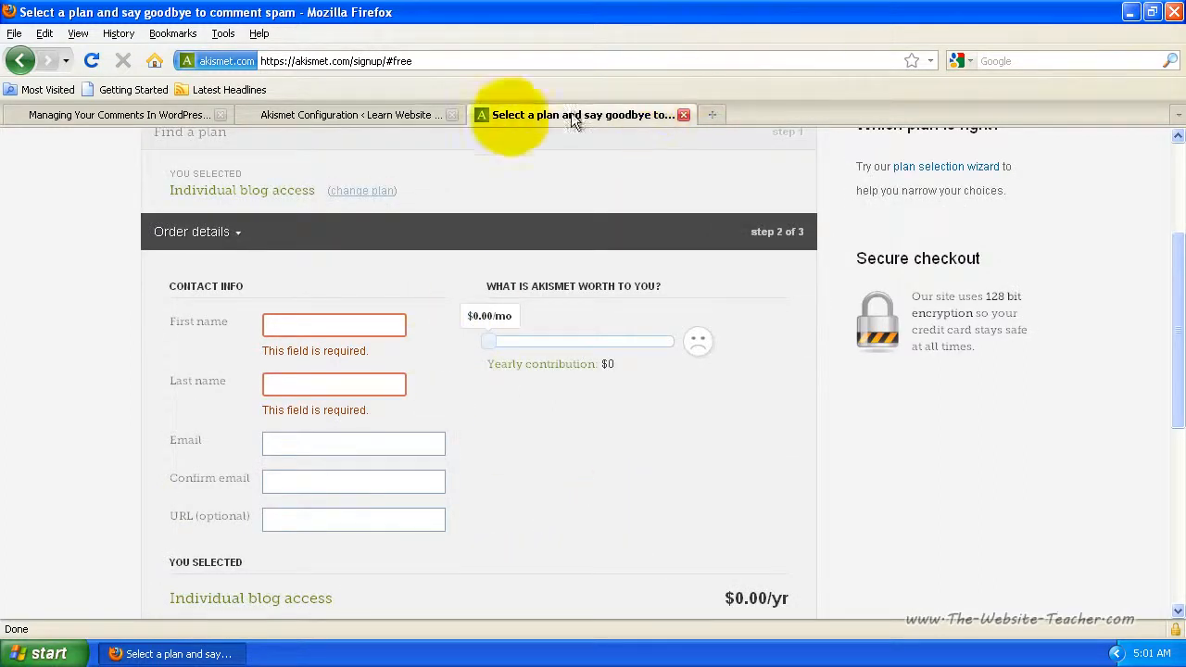
Return to the blog's Akismet Configuration page and recheck the API key status
left_click(381, 123)
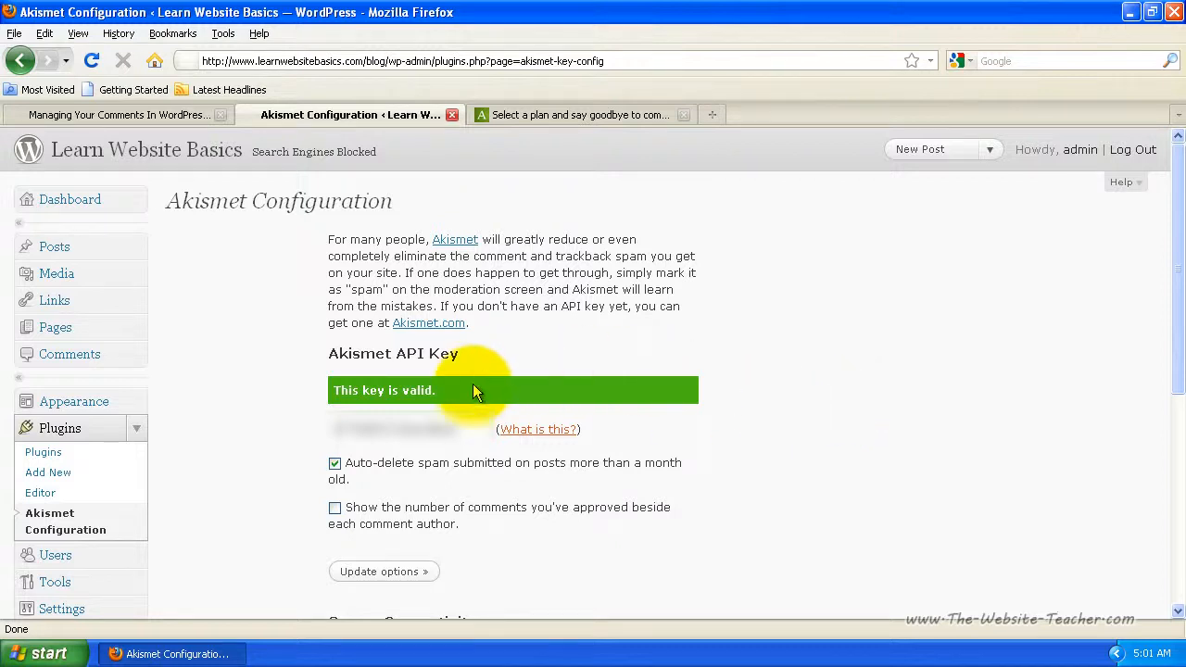
left_click_drag(447, 394, 322, 396)
left_click(510, 390)
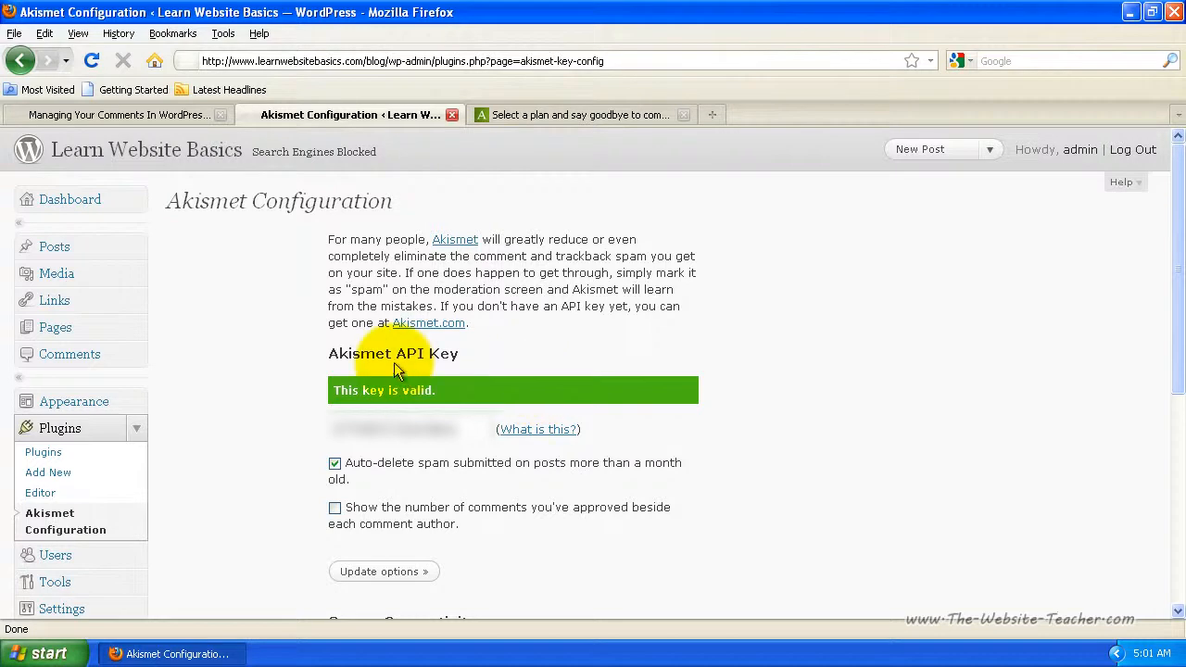
Open the blog's Comments page and show the comments filtered as Spam
left_click(73, 359)
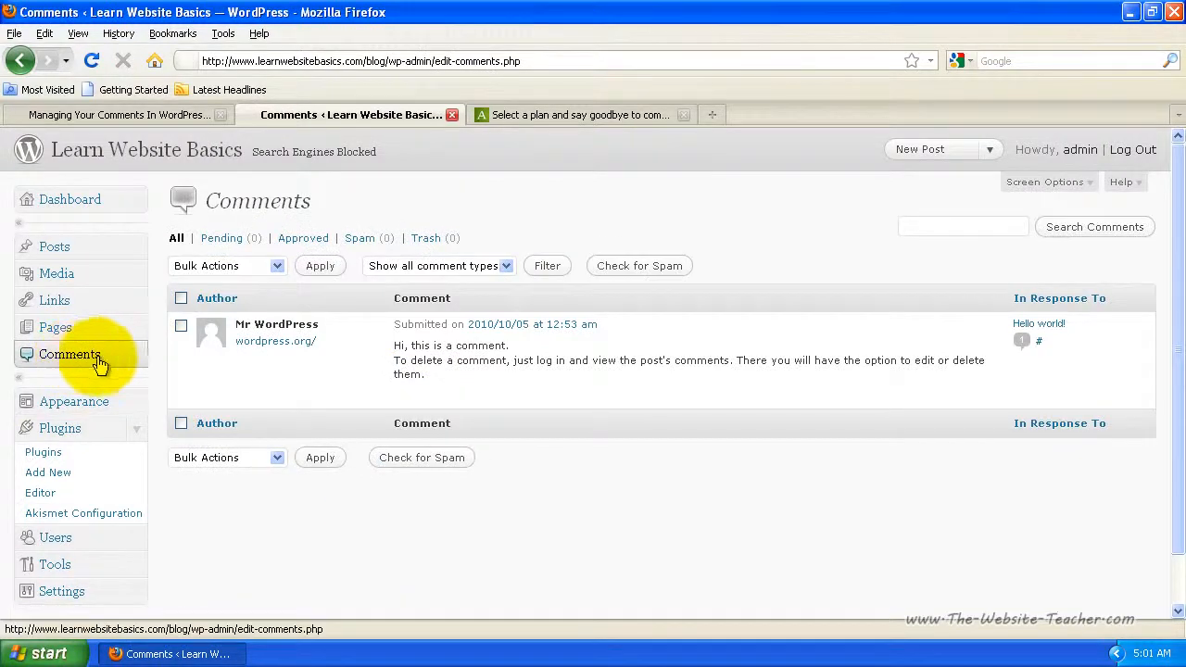
mouse_move(490, 392)
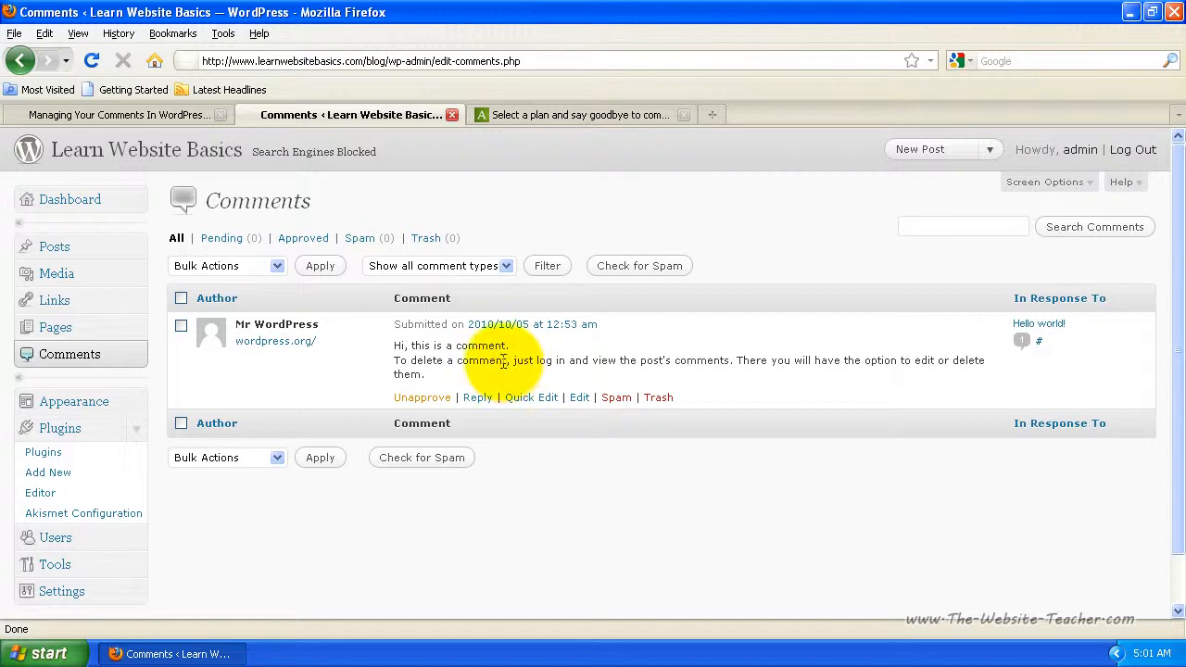
left_click(362, 240)
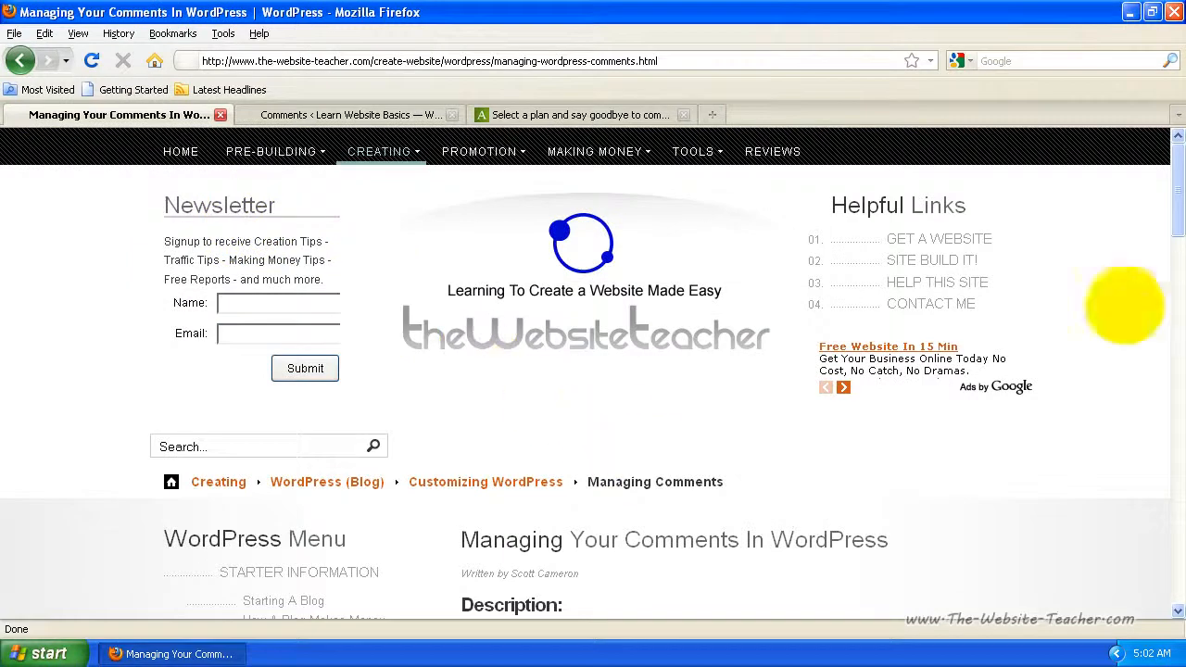
Read the description in the "Managing Your Comments In WordPress" article on The Website Teacher site
left_click_drag(1178, 185, 1180, 280)
scroll(556, 469, "up", 3)
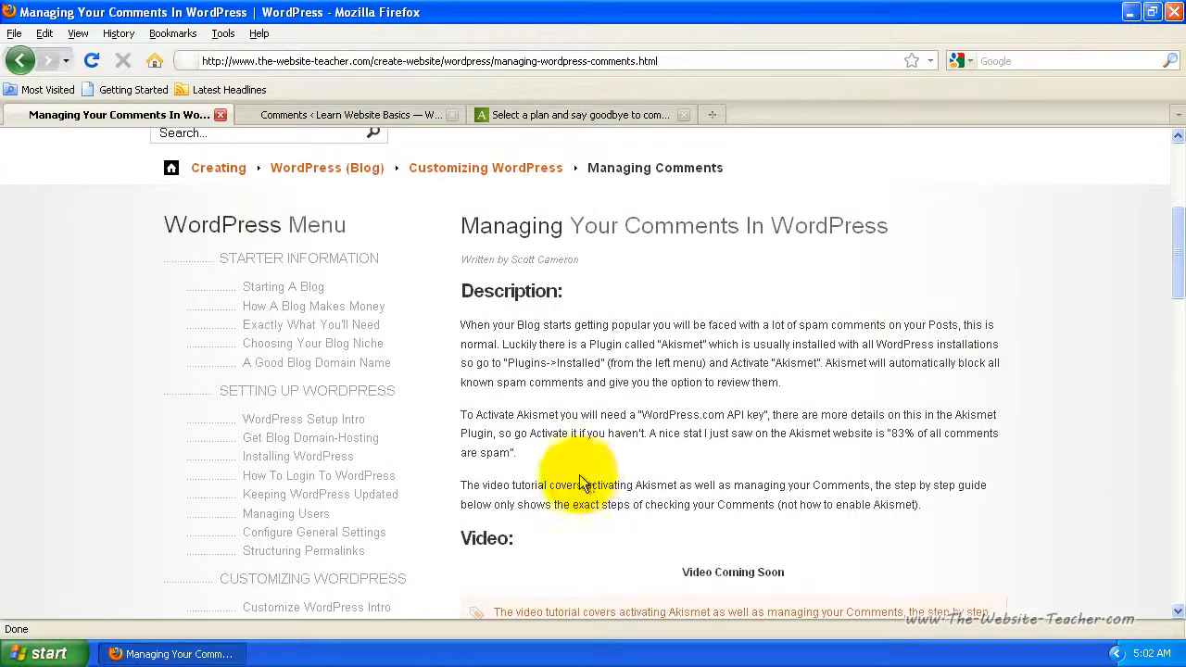